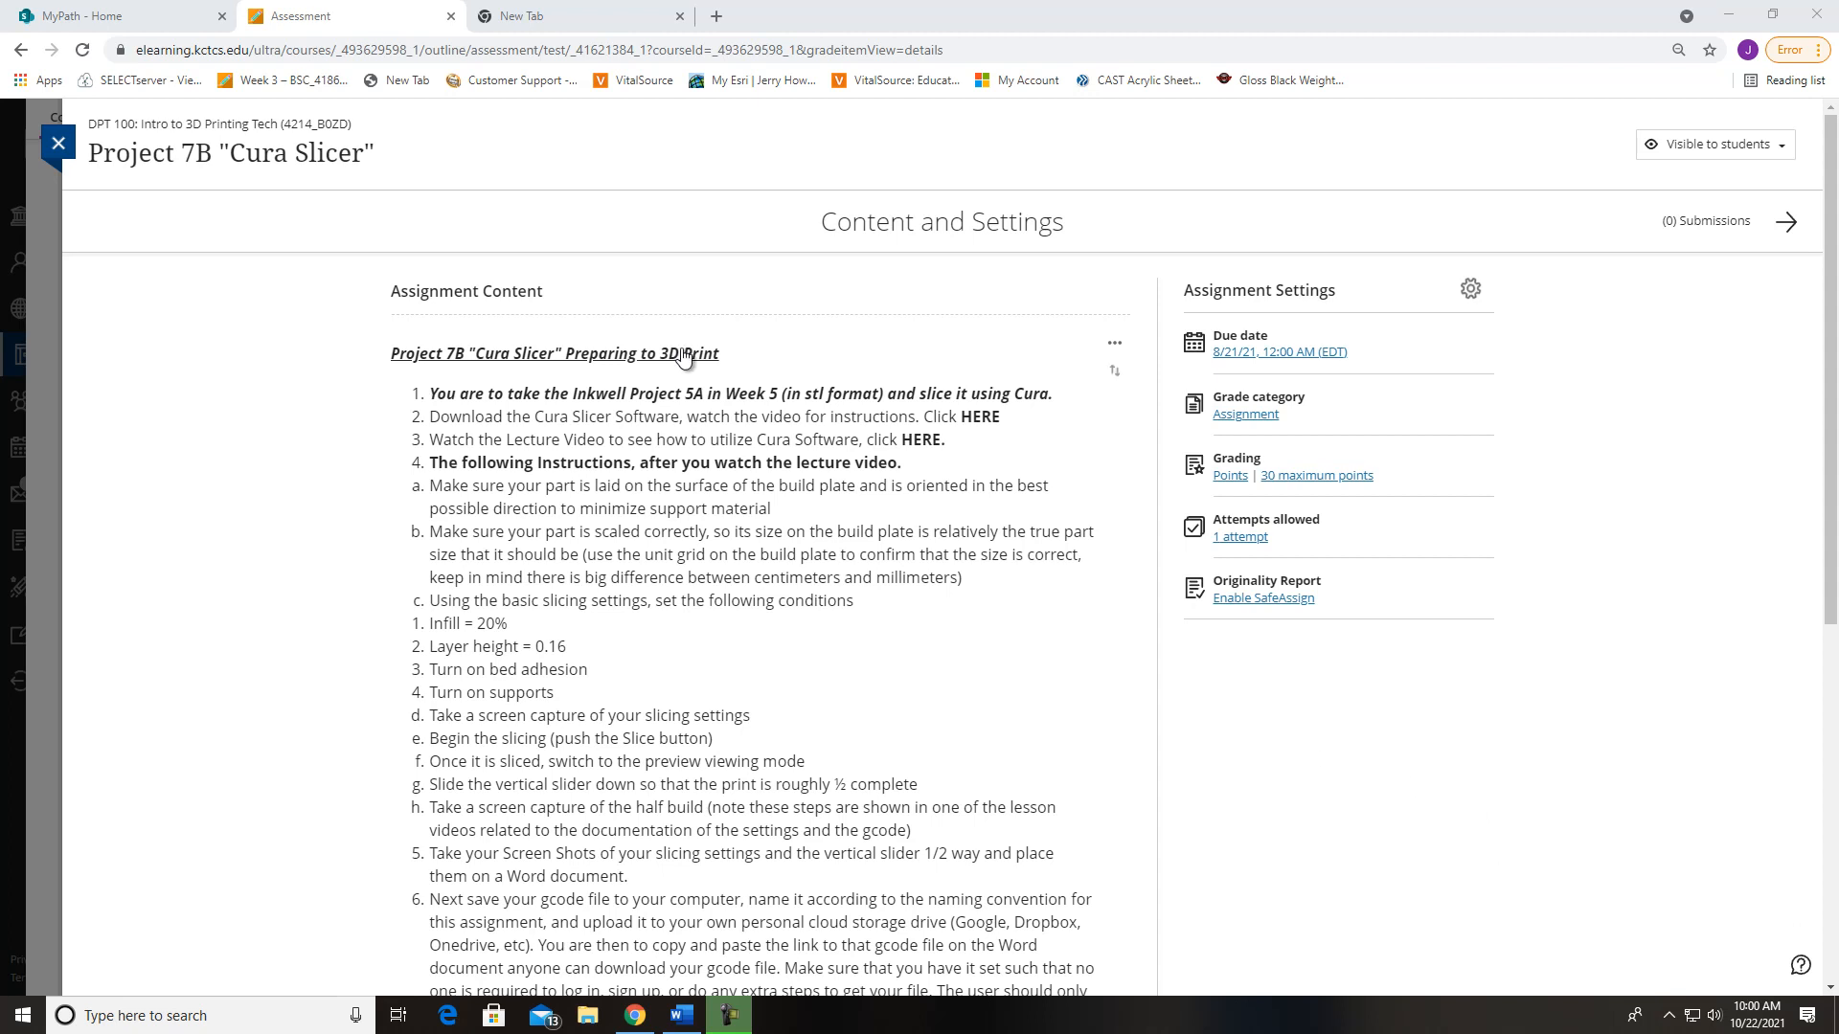
Search Google for "cura slicer" in a new browser tab and open Ultimaker's Cura software page
left_click(716, 16)
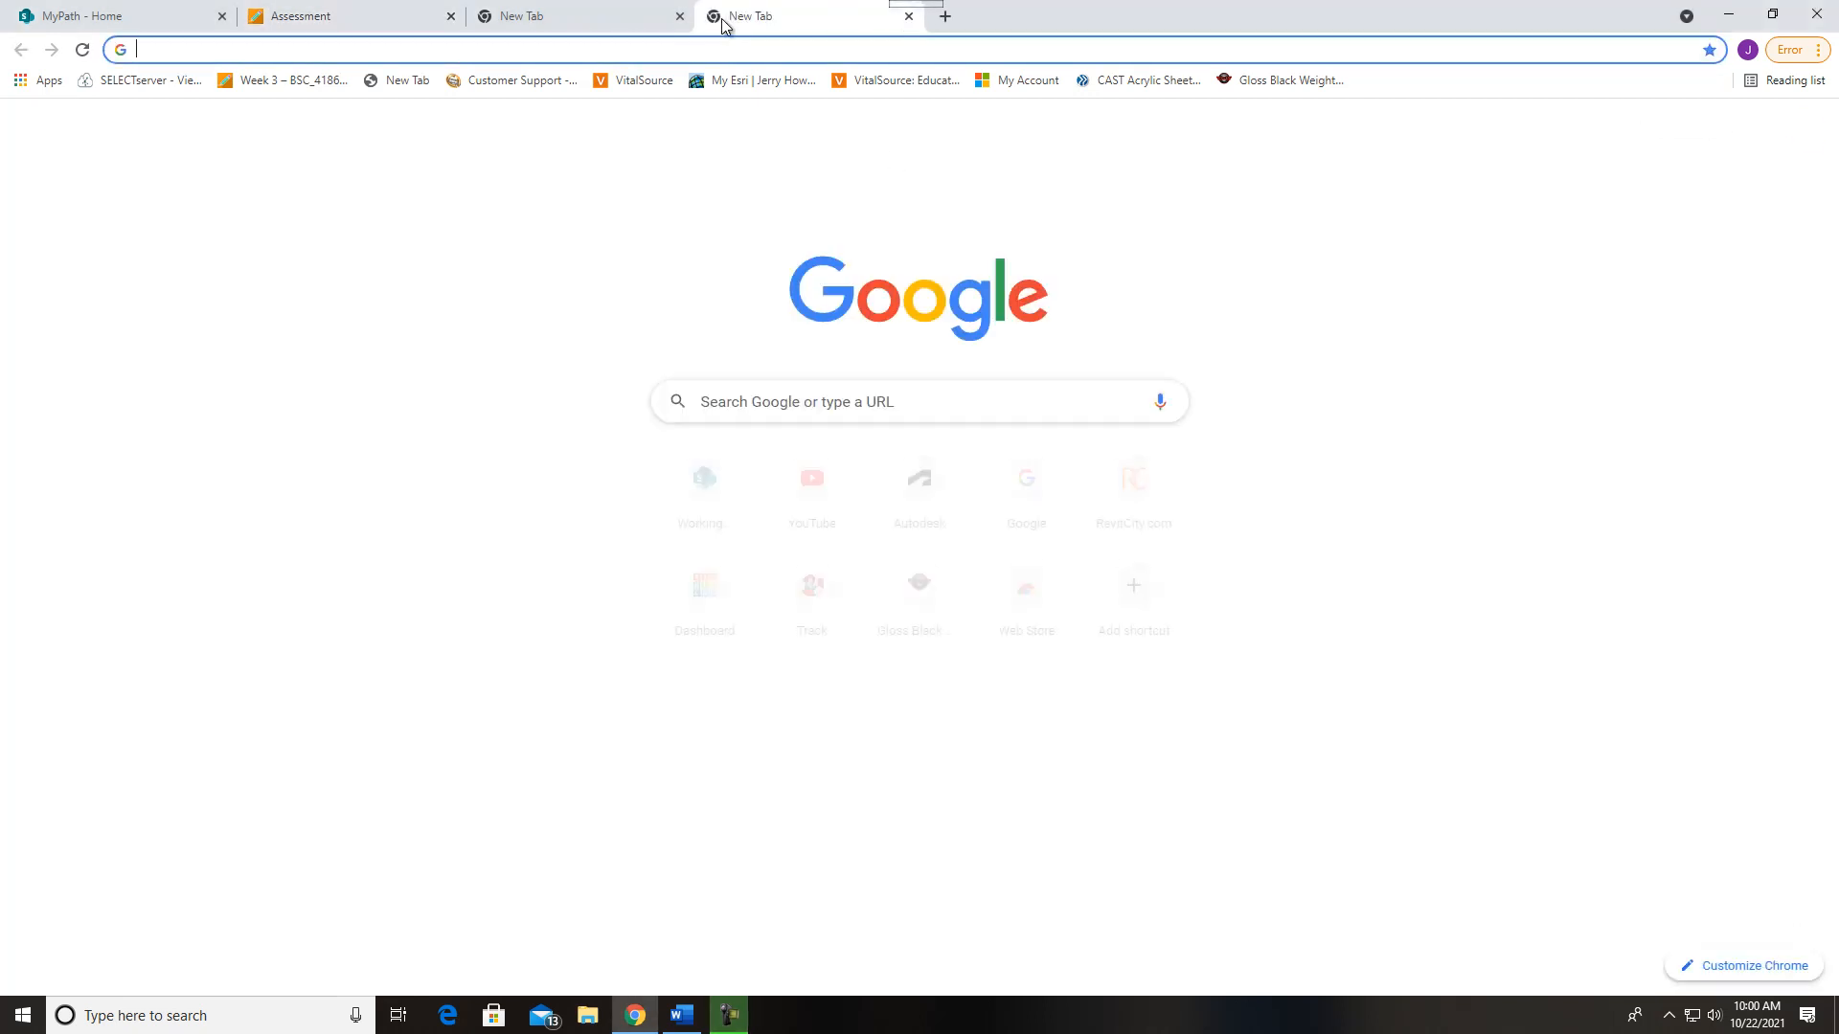
left_click(858, 401)
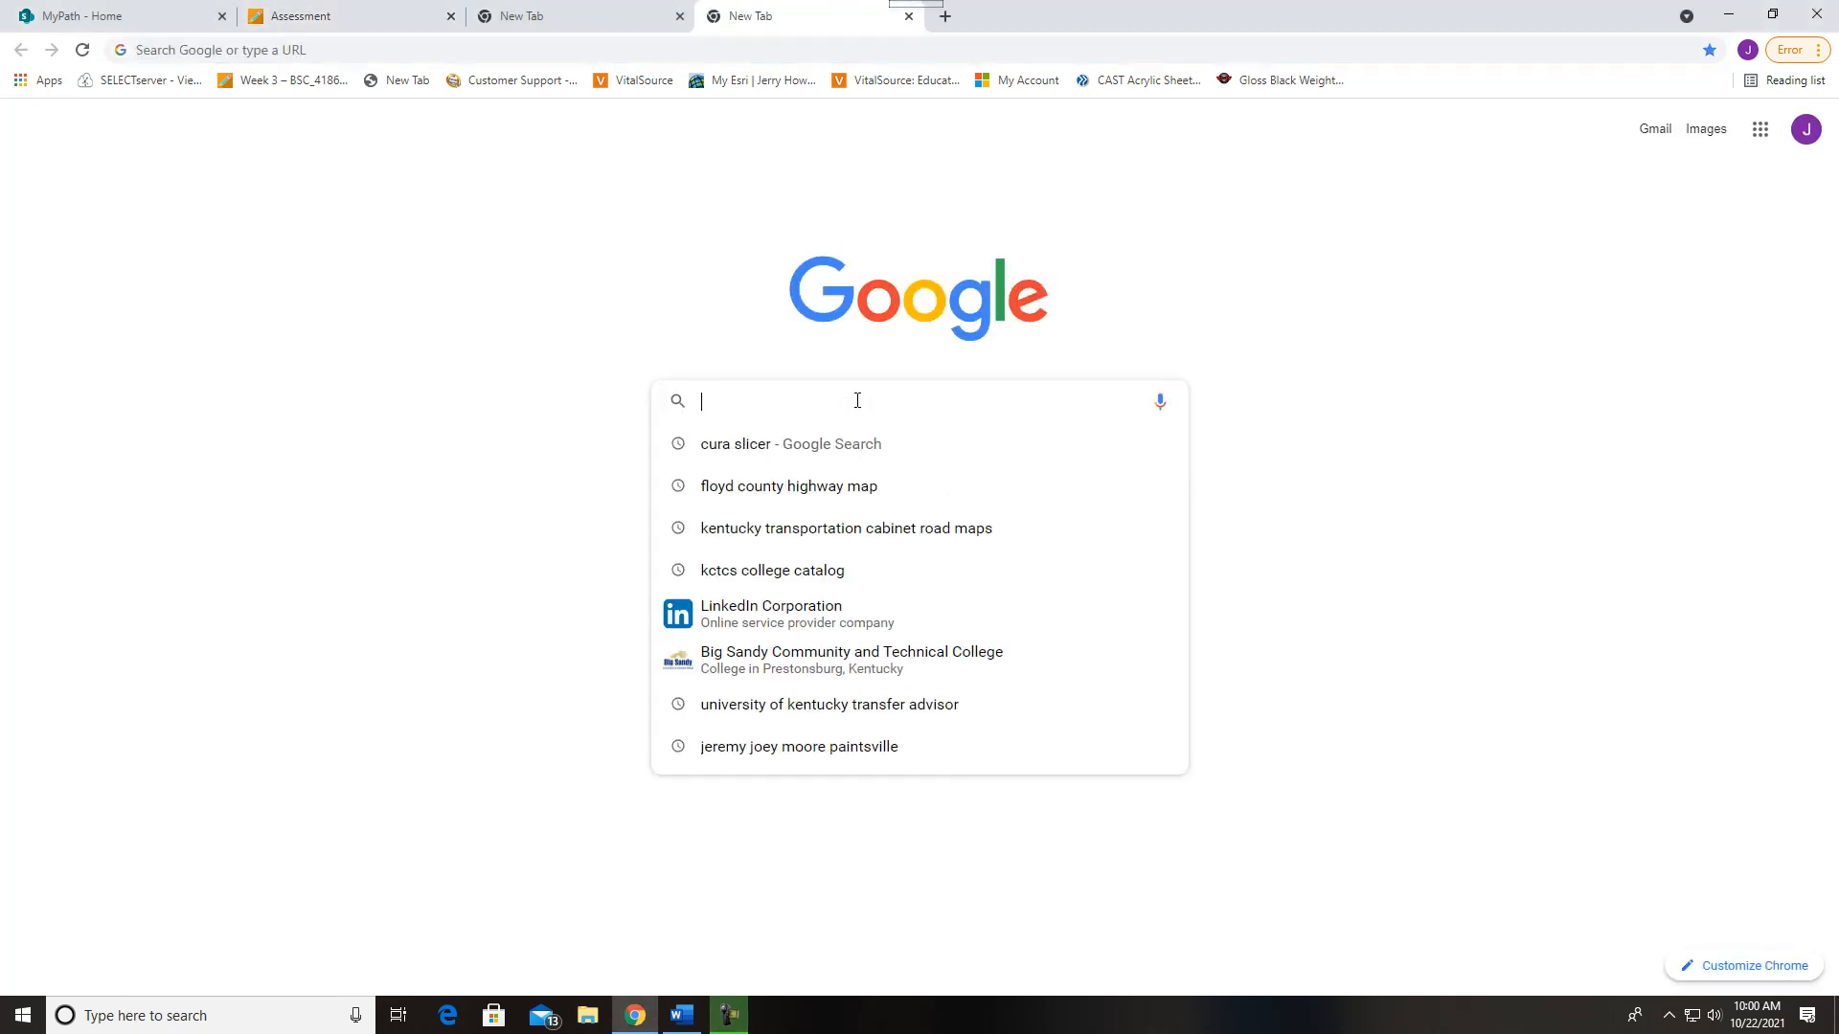
type("cura slicer")
key("Return")
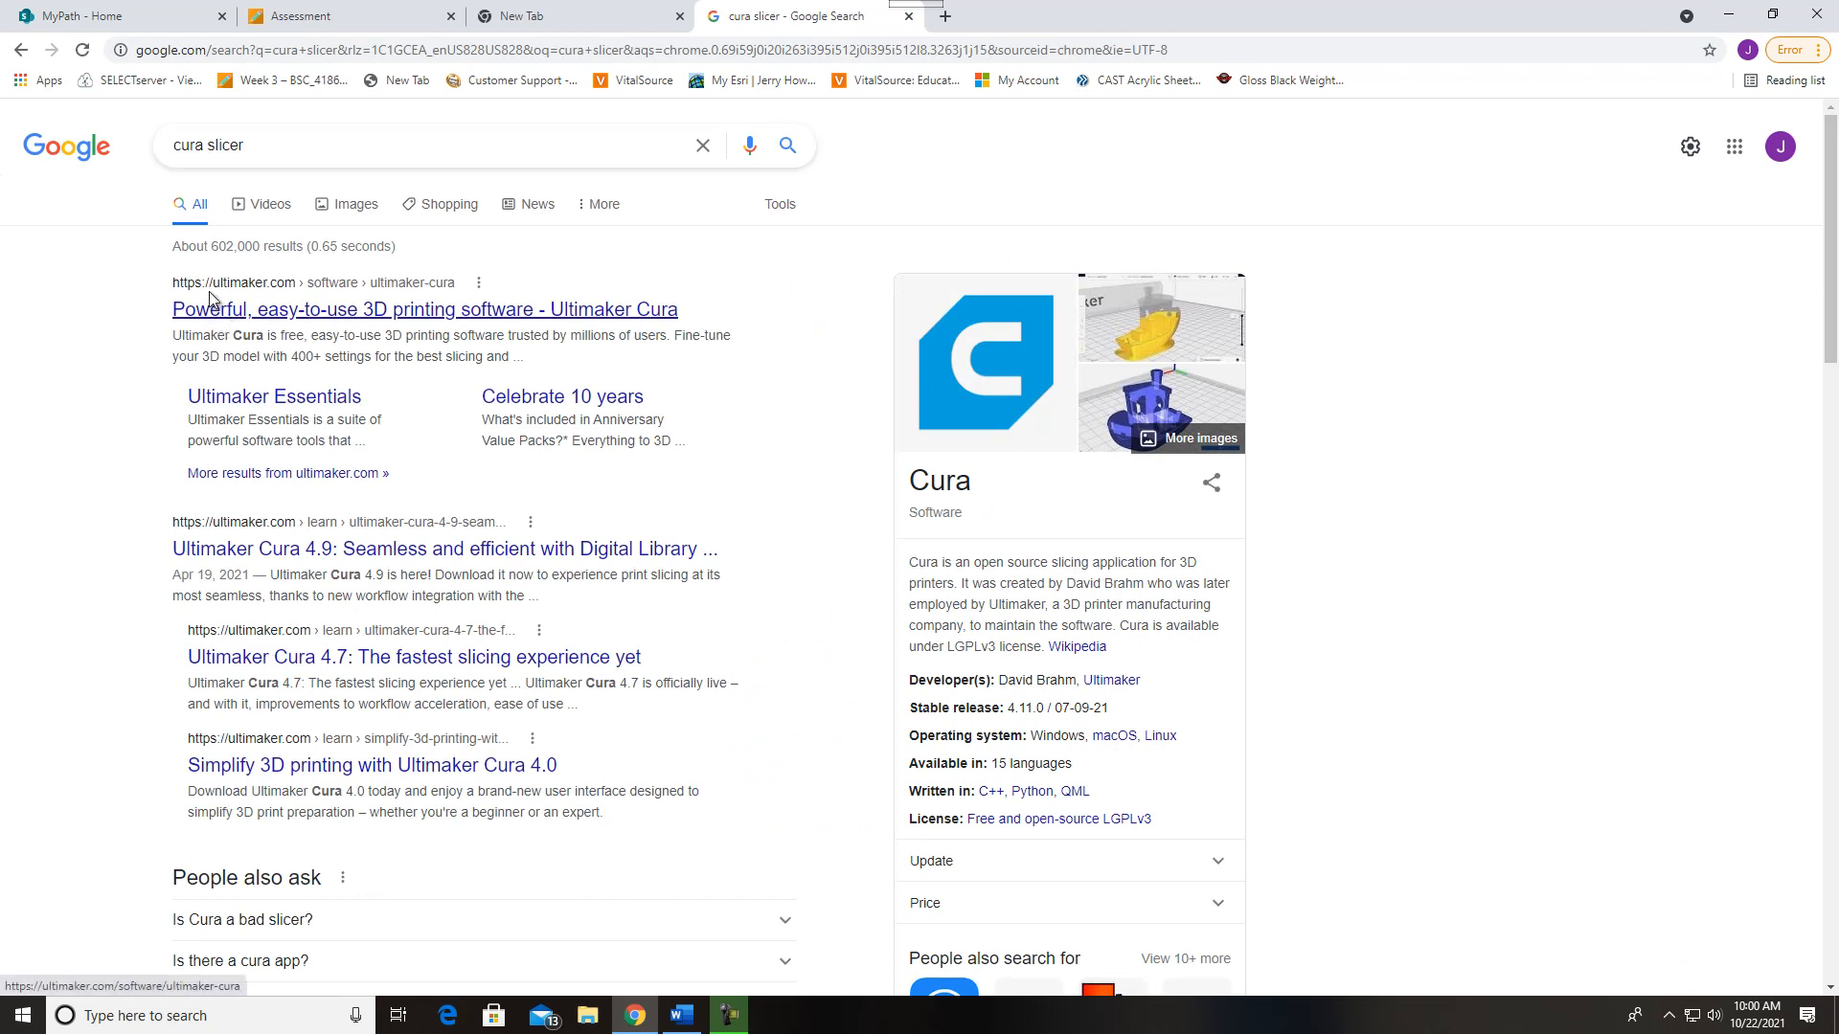
left_click(278, 313)
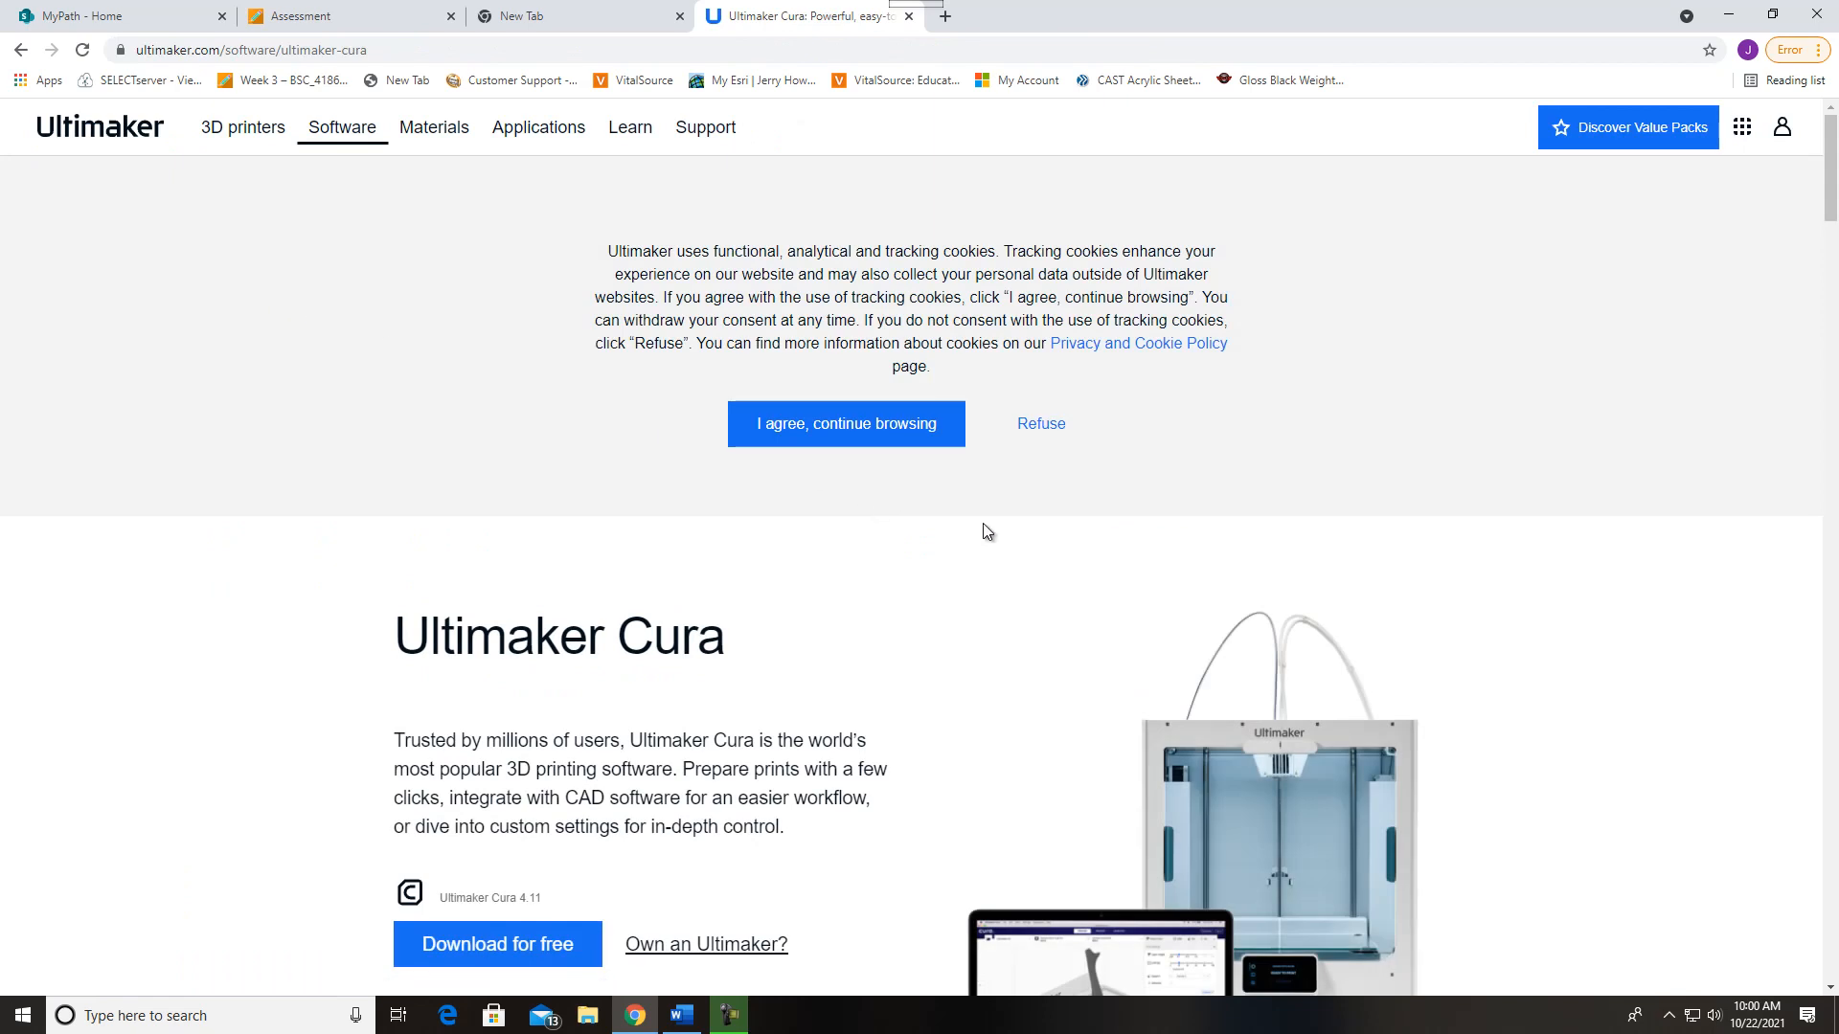
Download the free Ultimaker Cura 4.11 installer for Windows, 64 bit
scroll(967, 524, "down", 2)
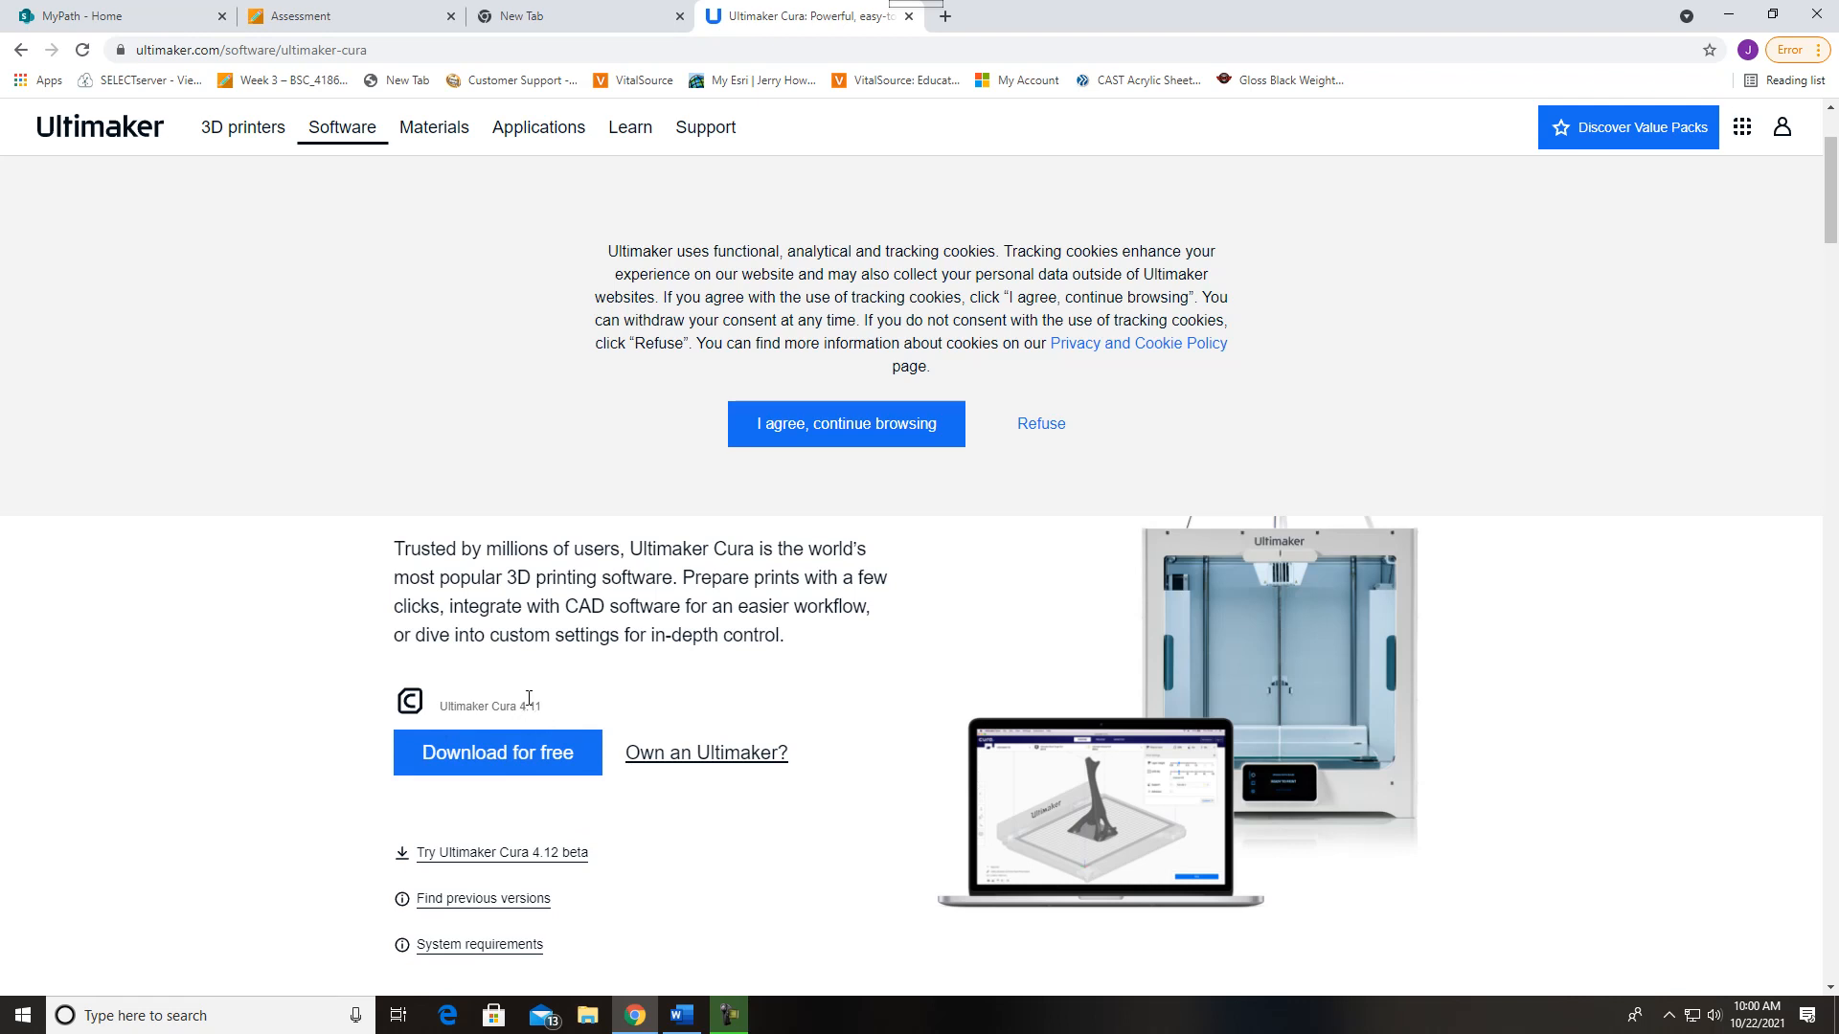
left_click(505, 754)
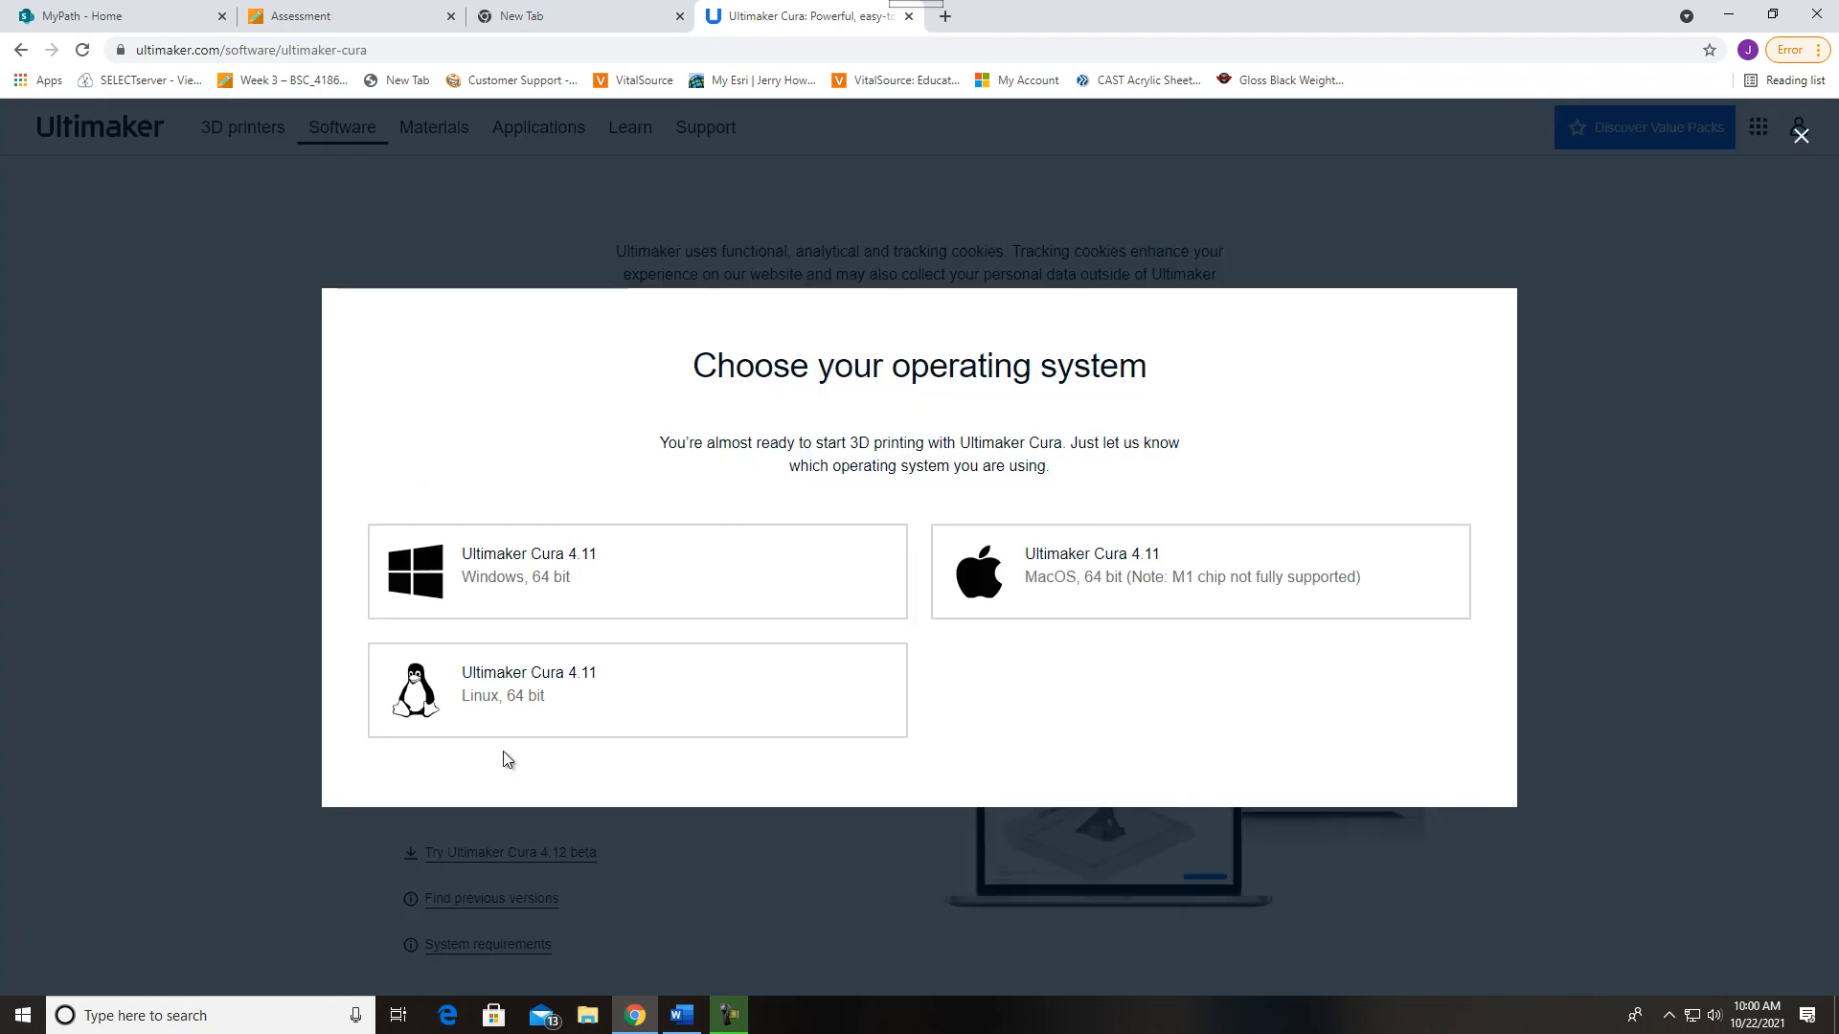
left_click(640, 583)
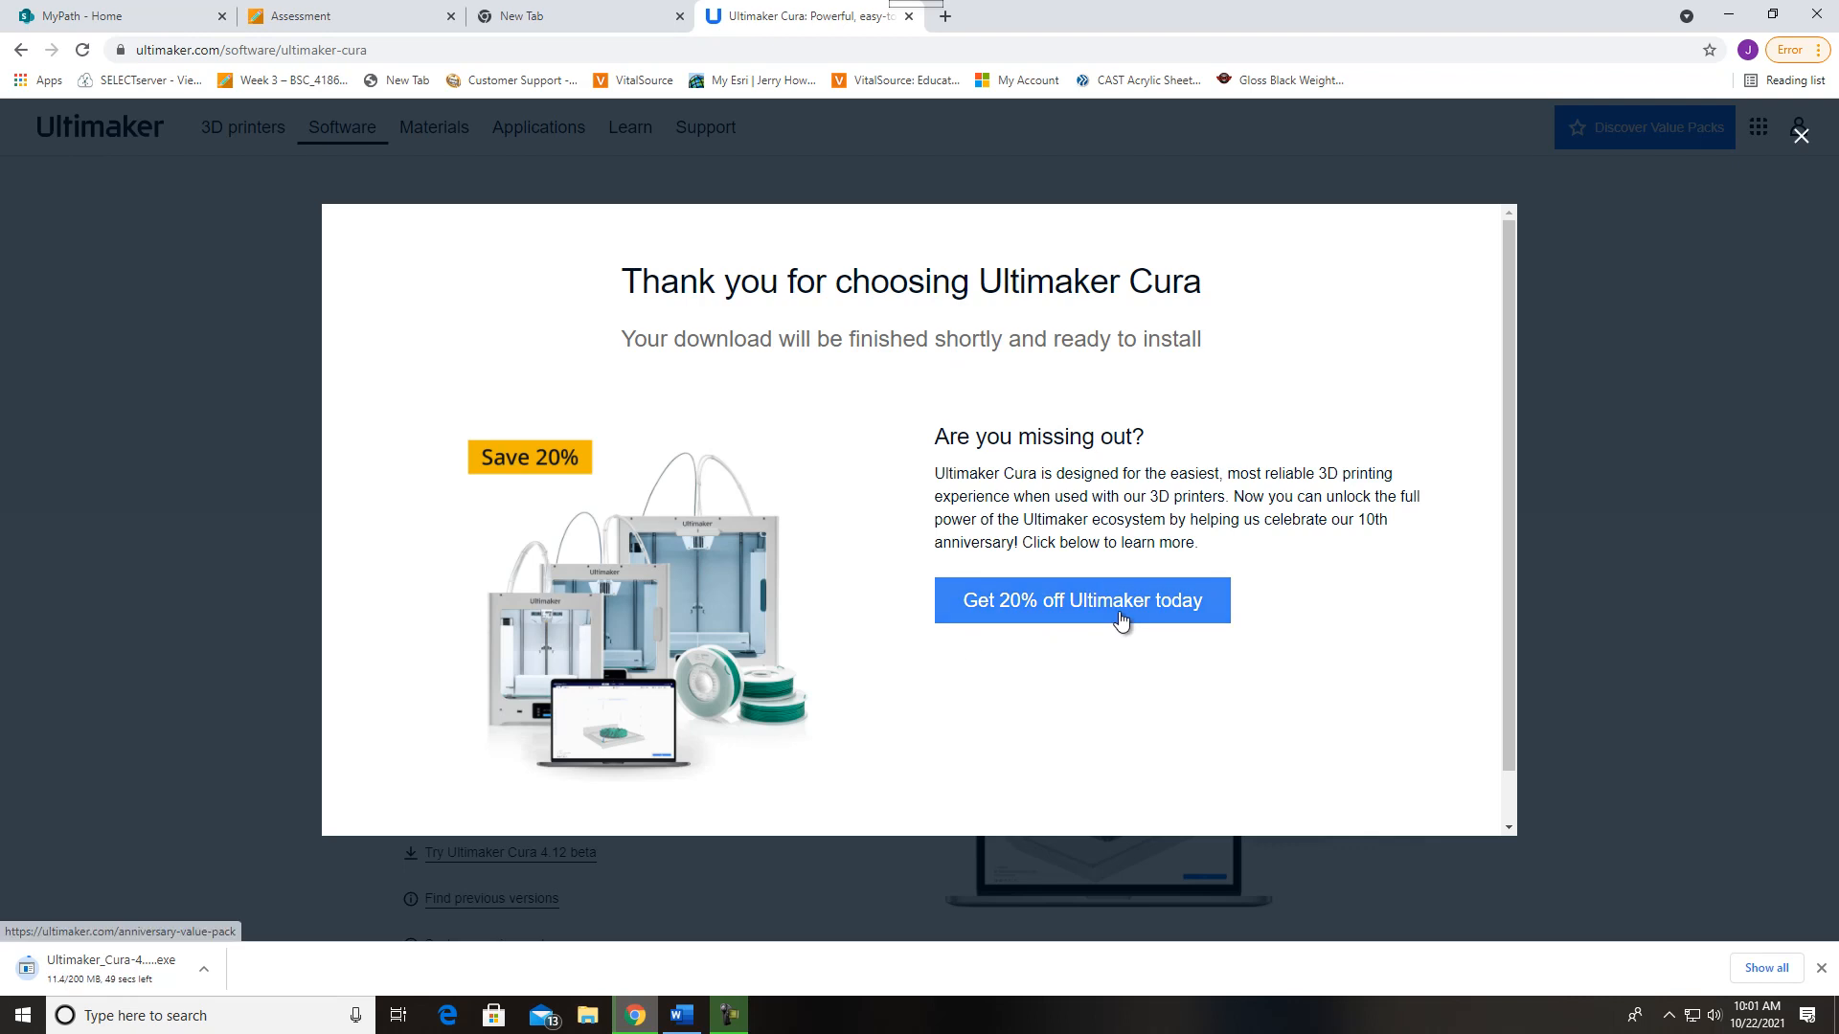
mouse_move(1502, 572)
left_mouse_down()
mouse_move(1499, 646)
mouse_move(1497, 559)
left_mouse_up()
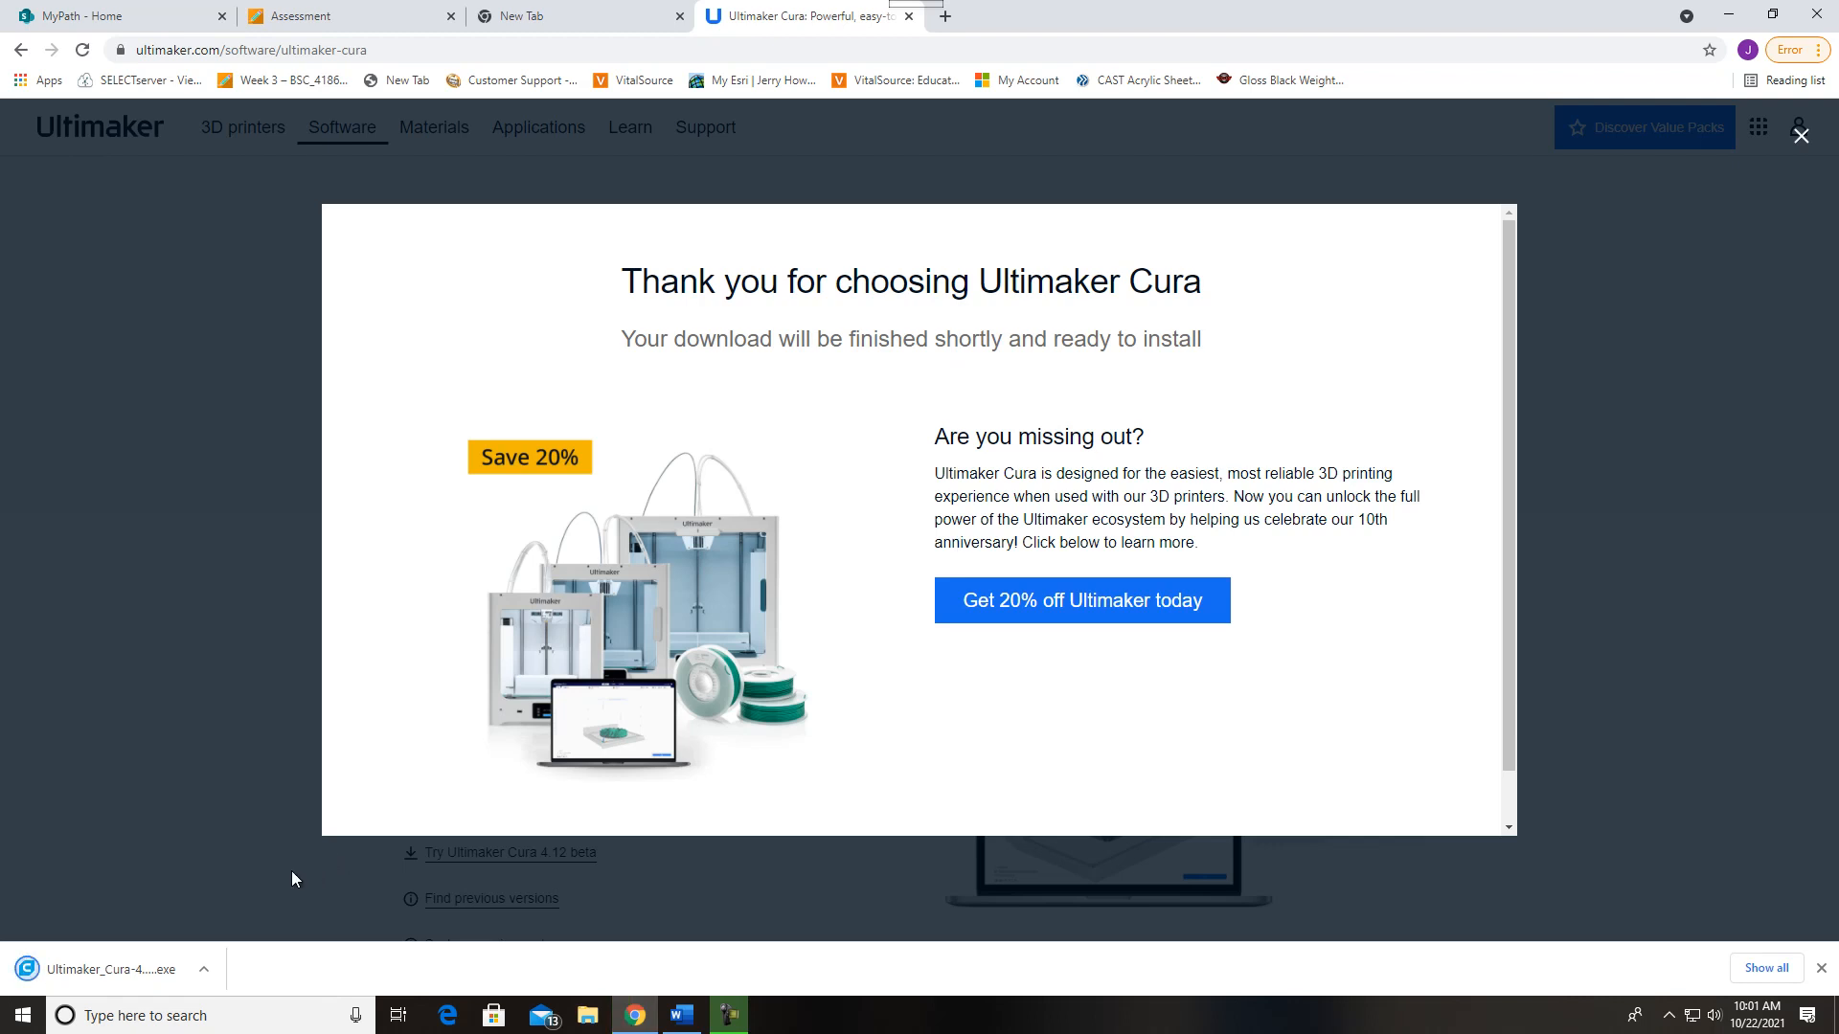
Launch the downloaded Ultimaker Cura installer, dismiss the website's thank-you message and bring the setup wizard forward
left_click(125, 968)
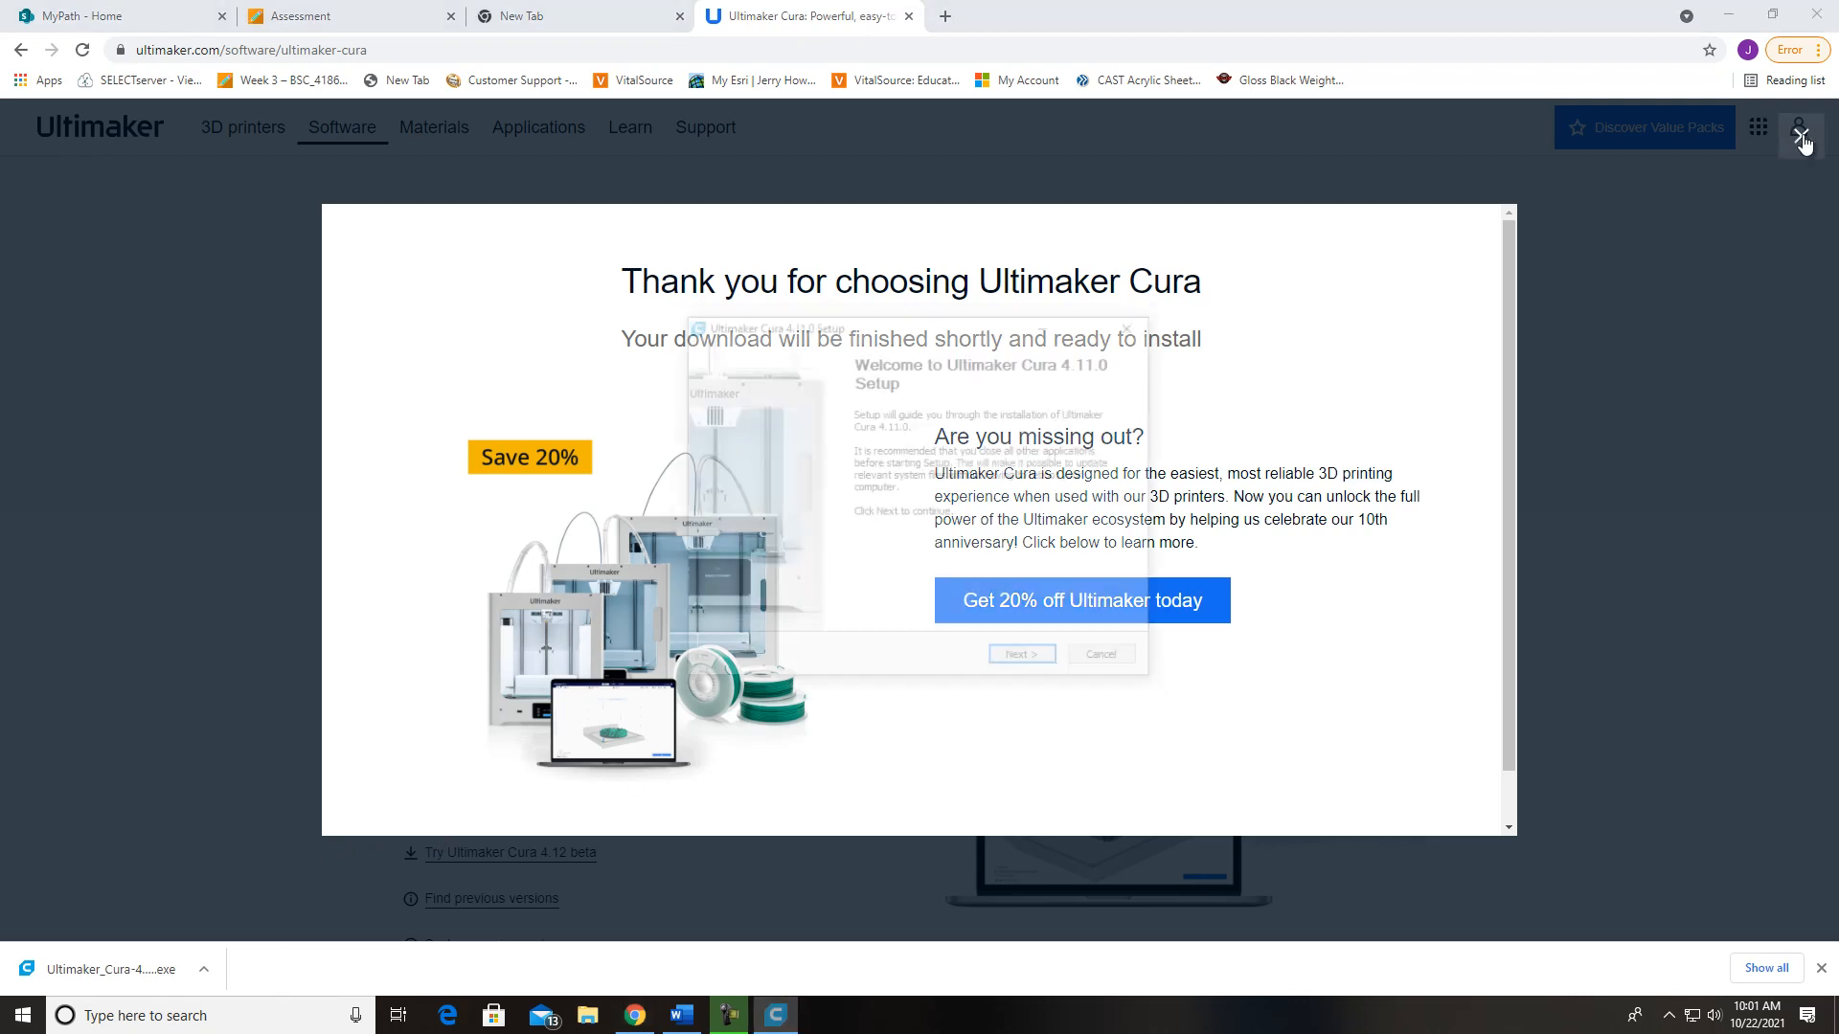
left_click(1801, 140)
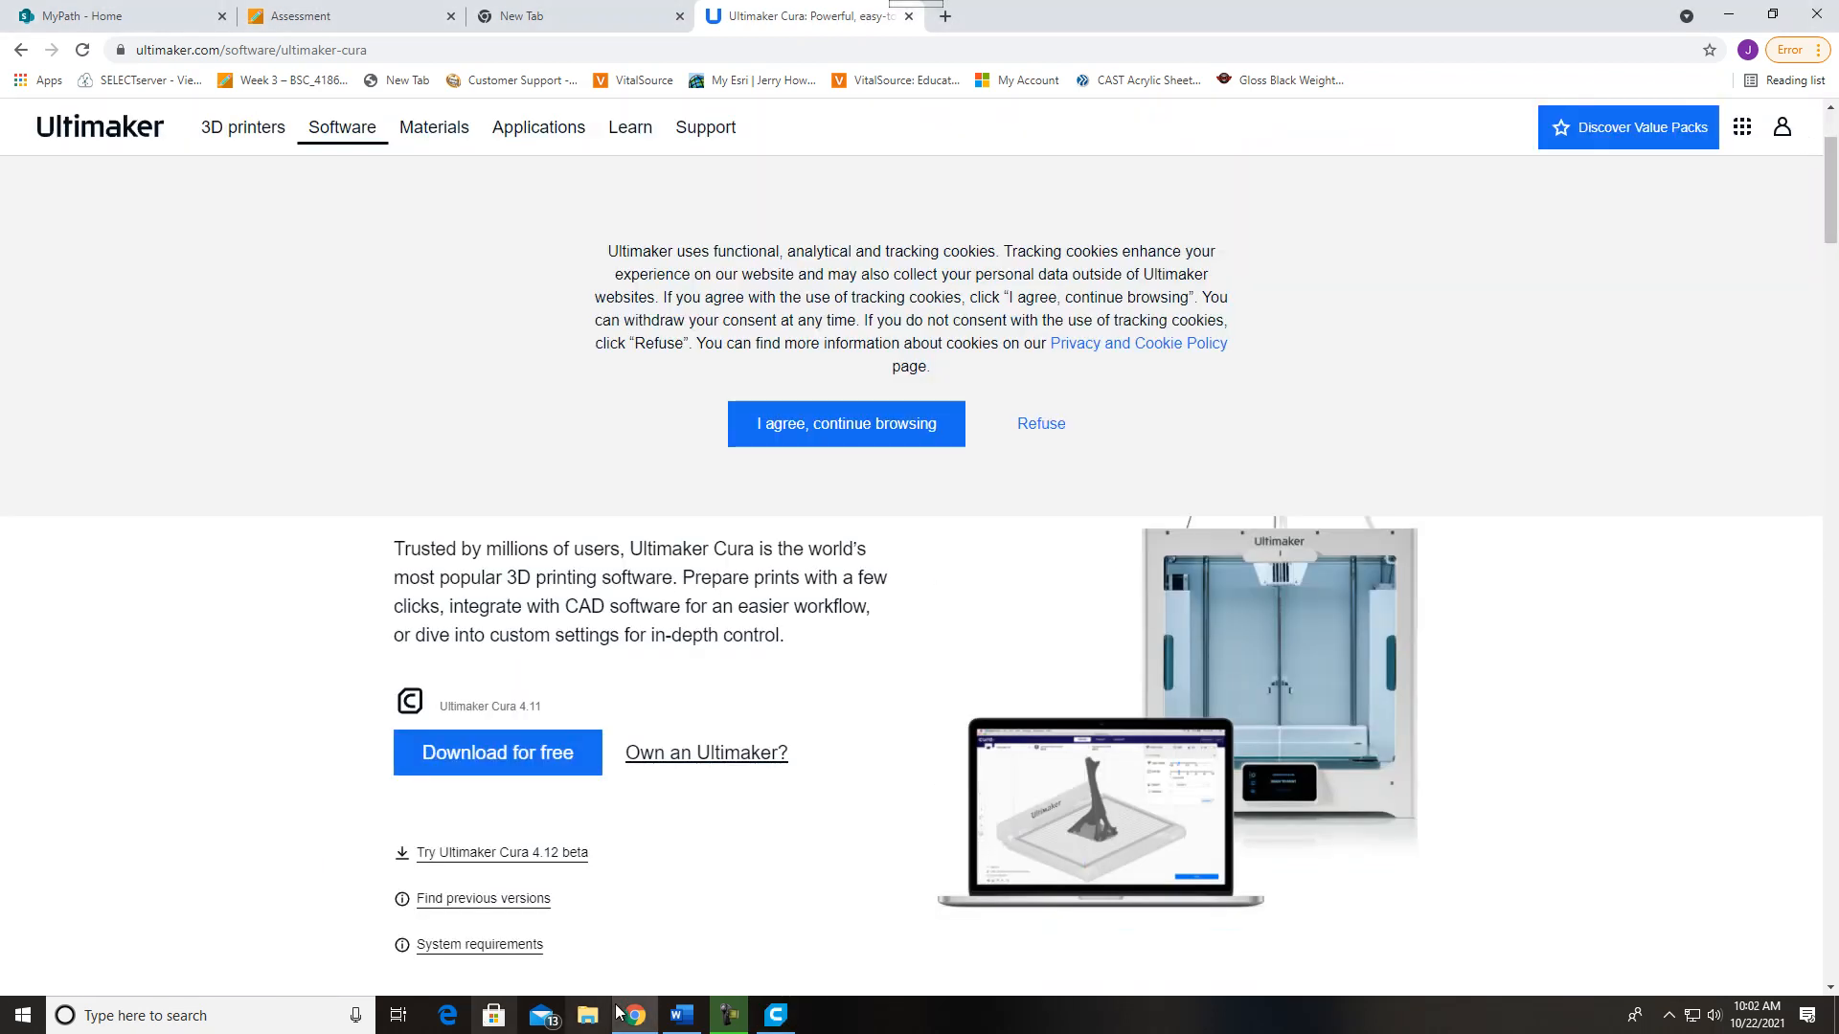
left_click(776, 1015)
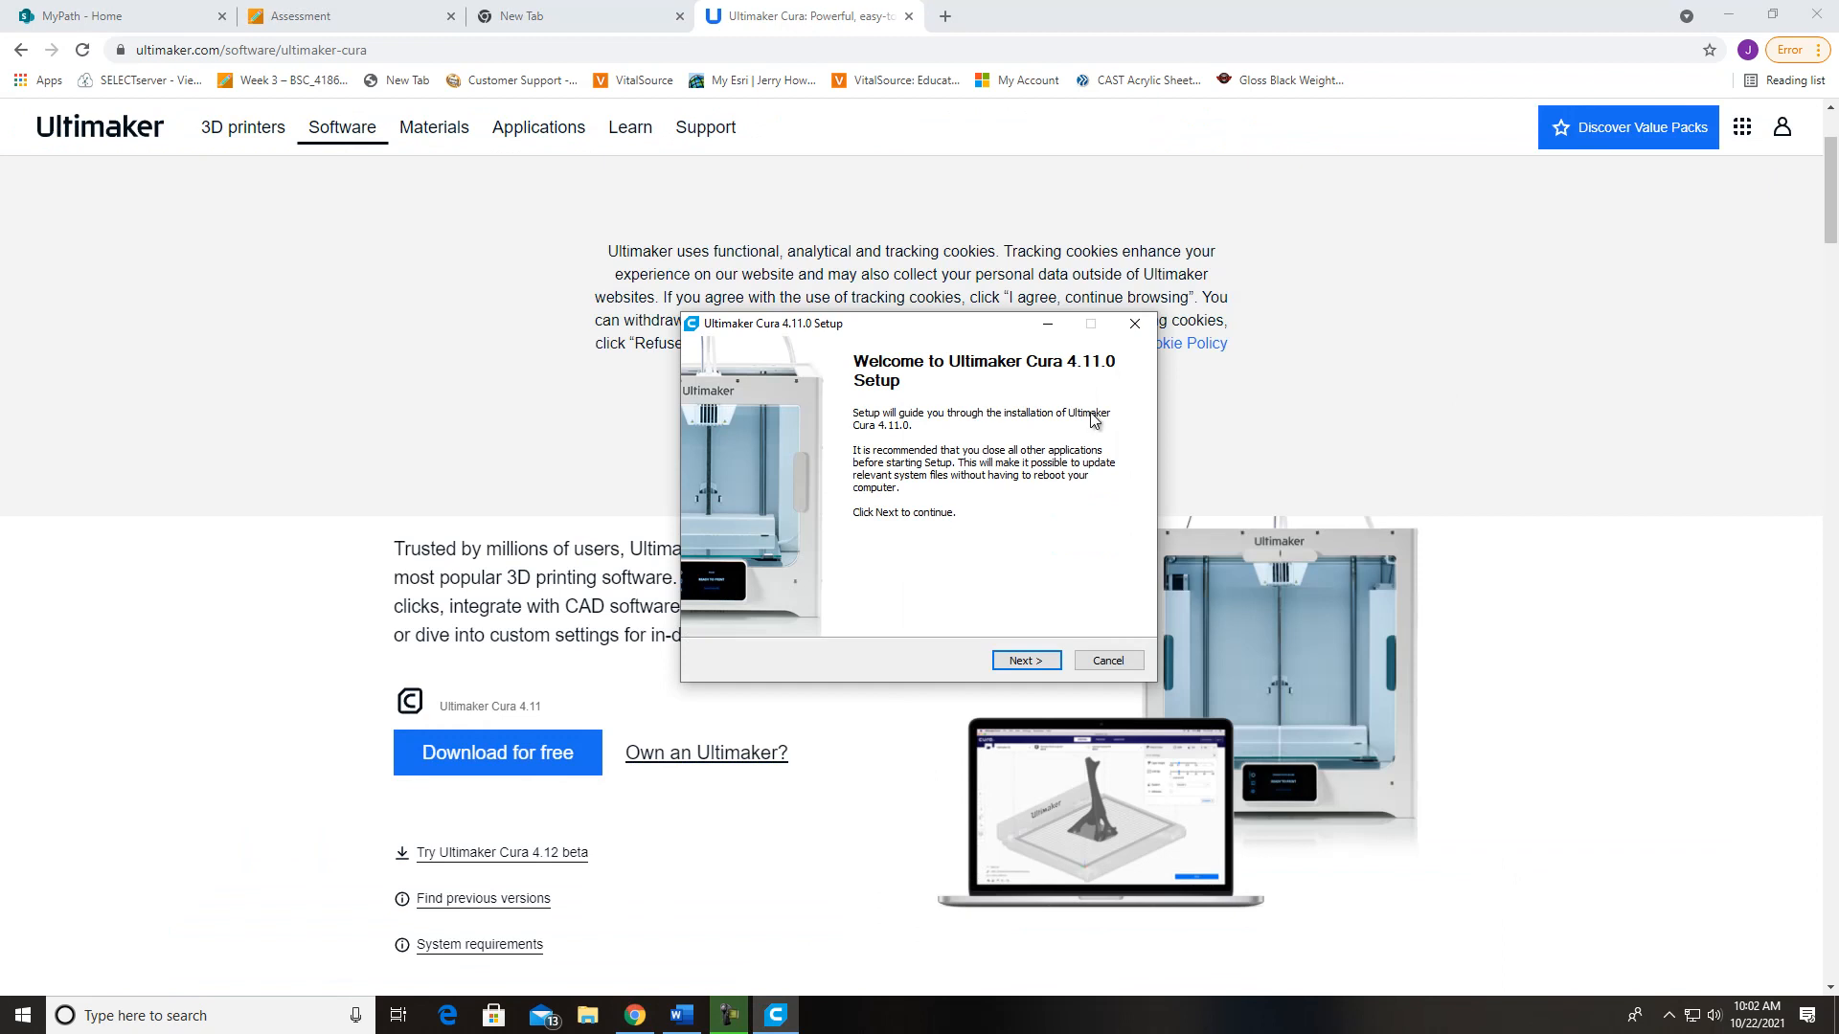
Install Ultimaker Cura 4.11.0, accepting the license agreement and keeping the default destination folder, Start Menu folder and components
left_click(1026, 658)
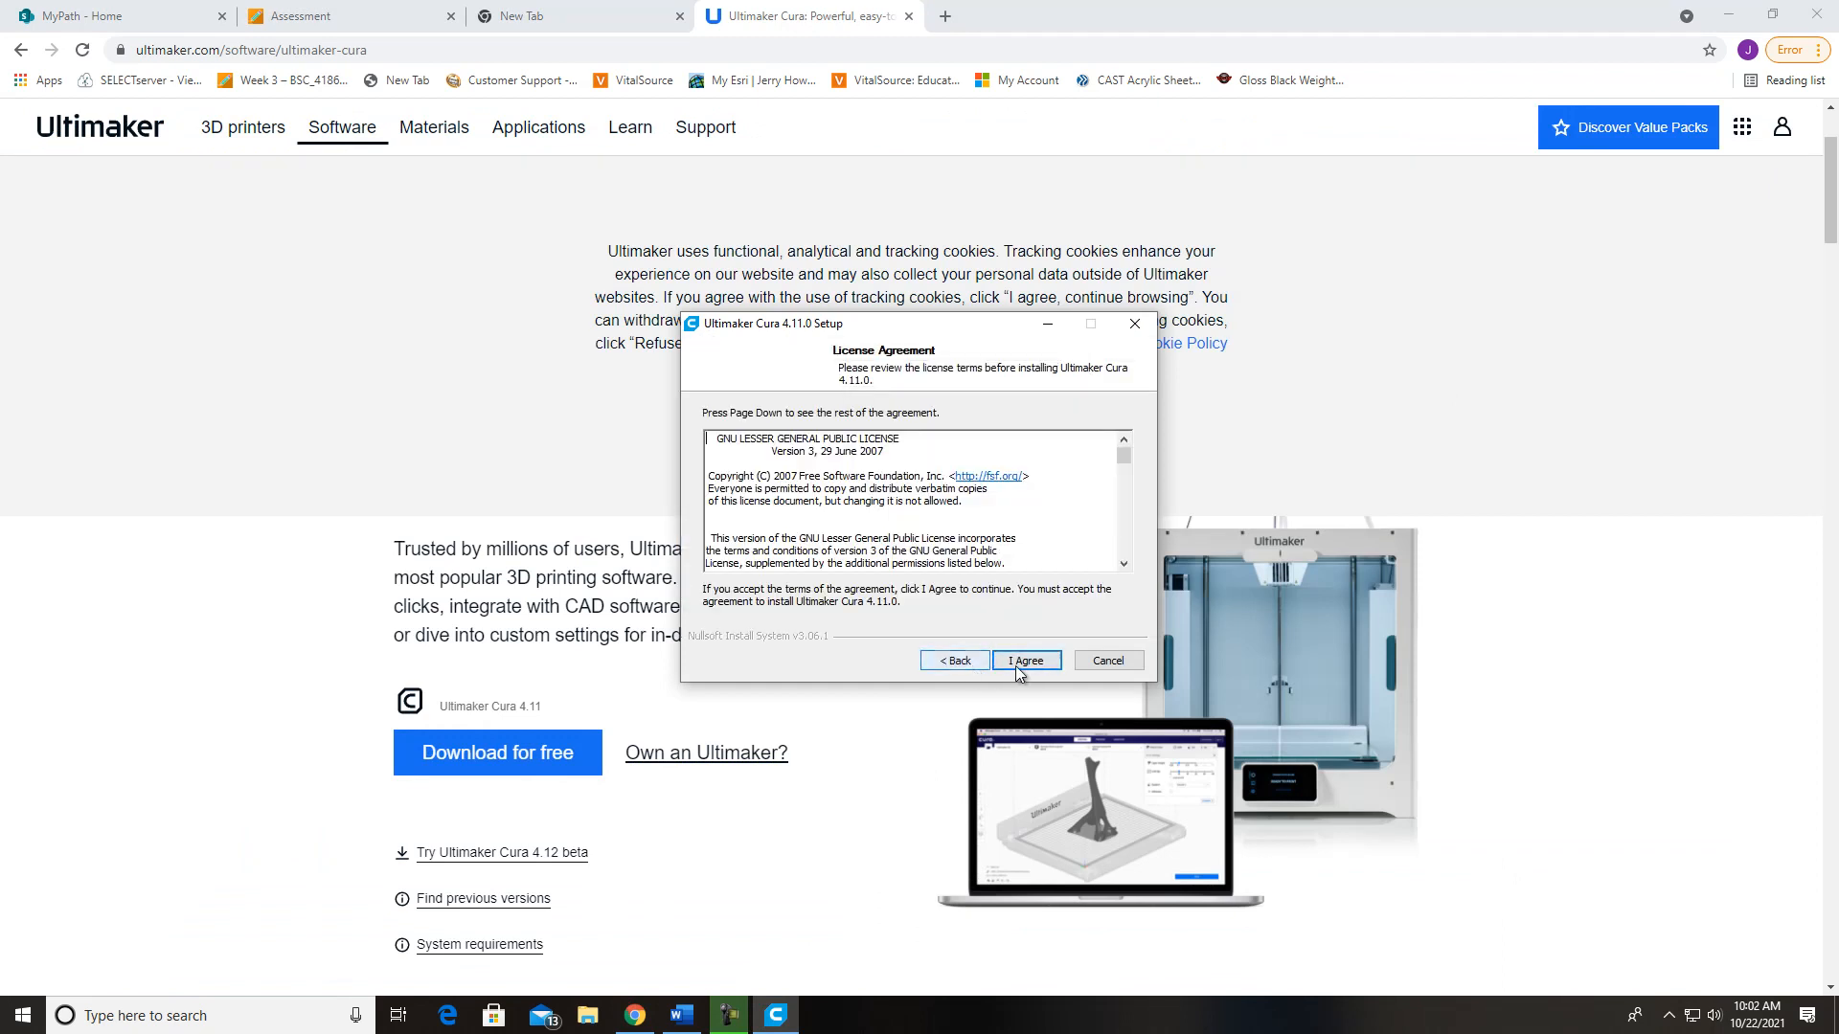
left_click(1011, 667)
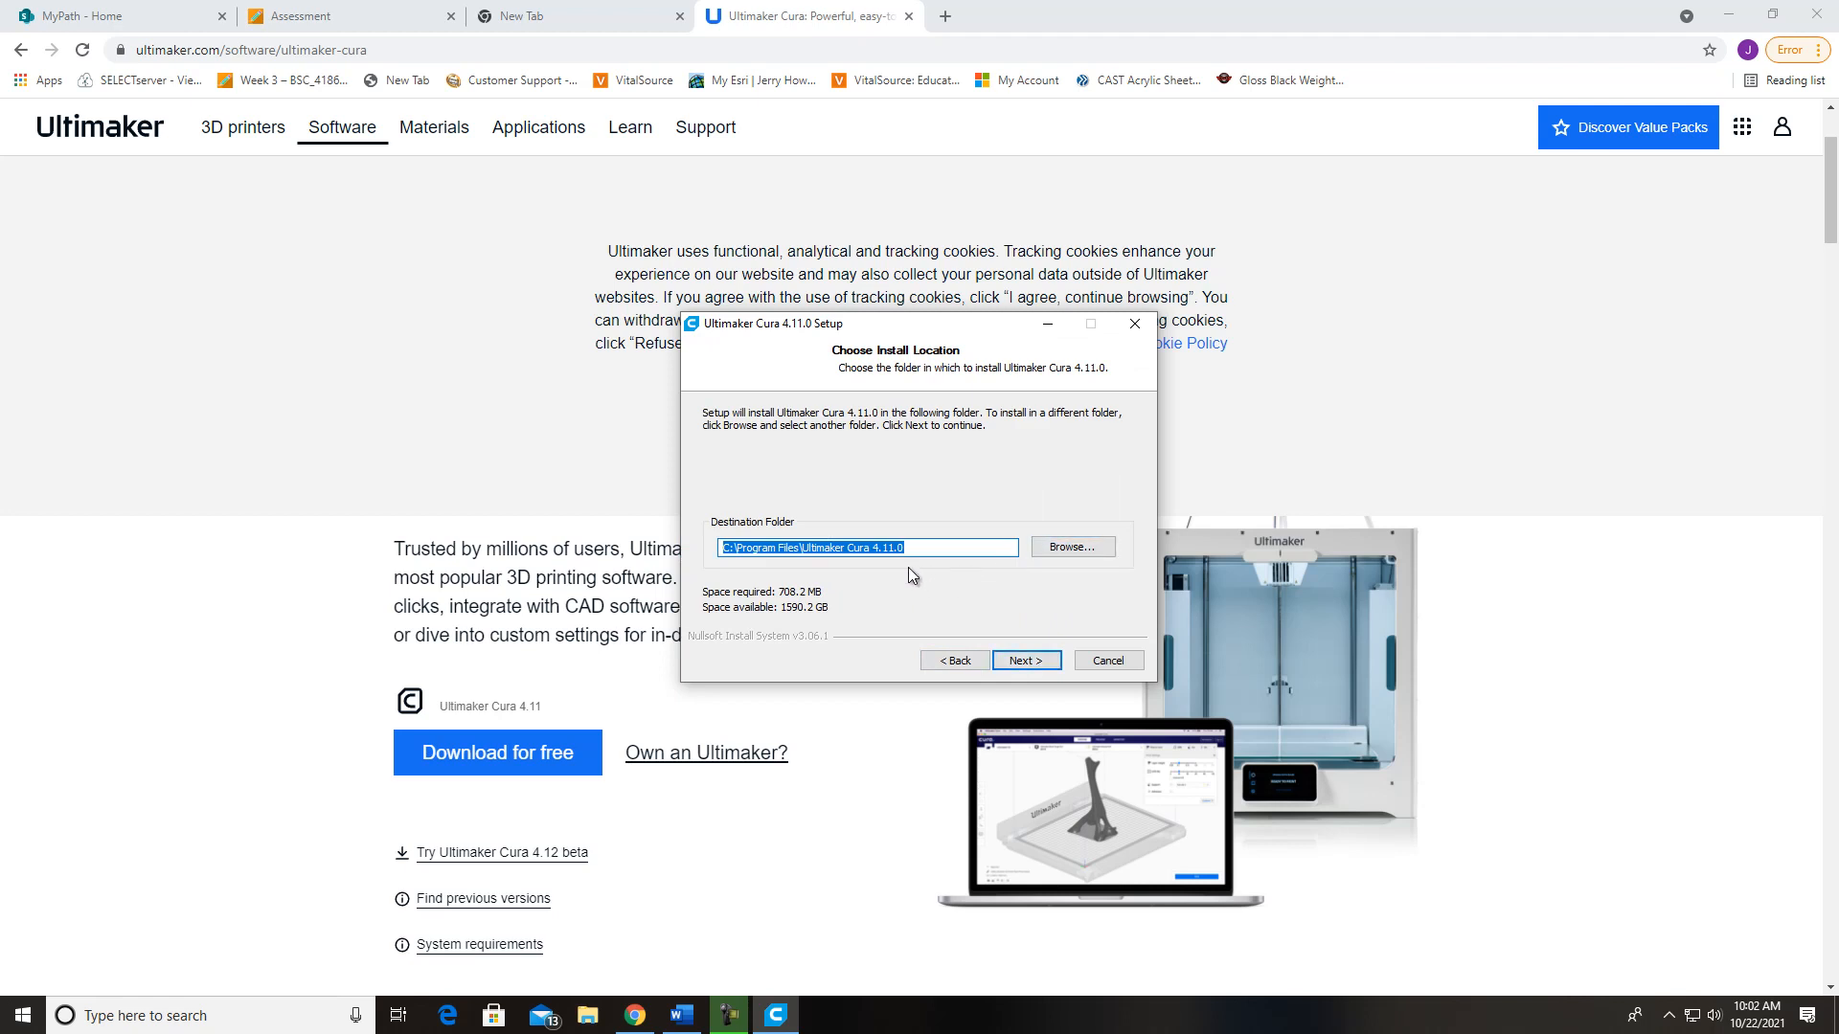
left_click(1027, 662)
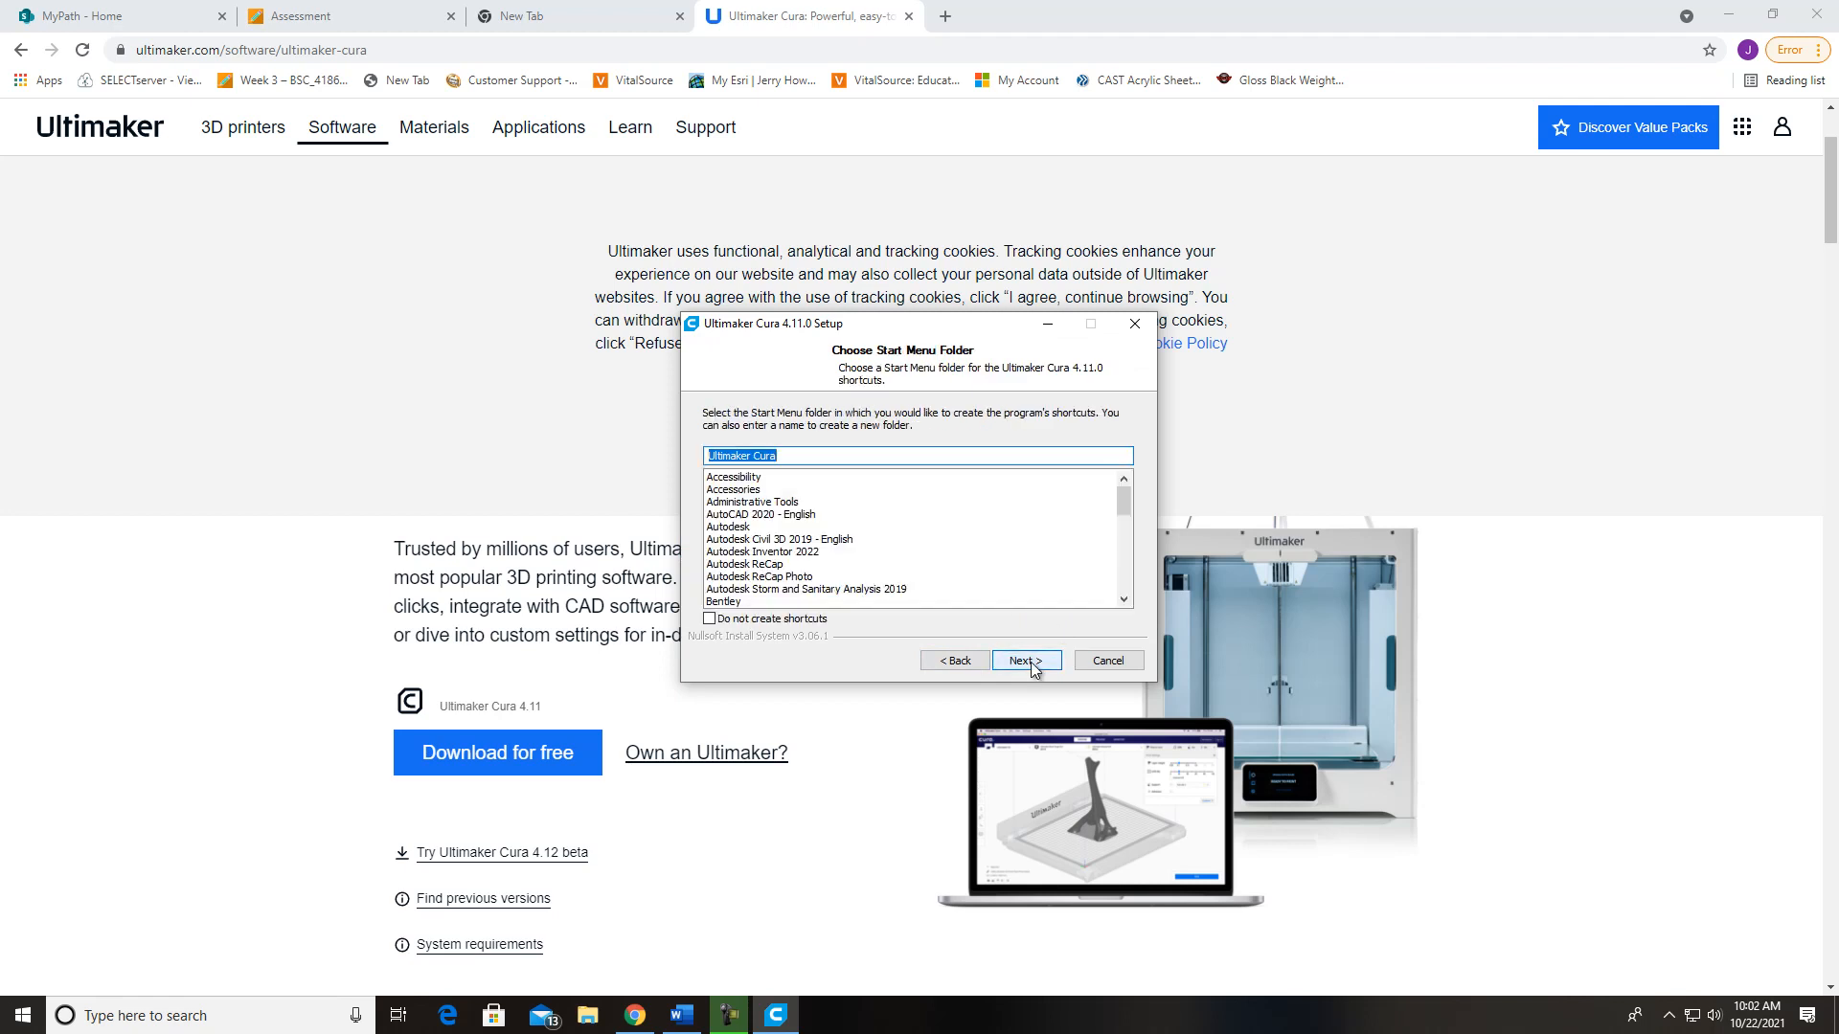
left_click(1027, 662)
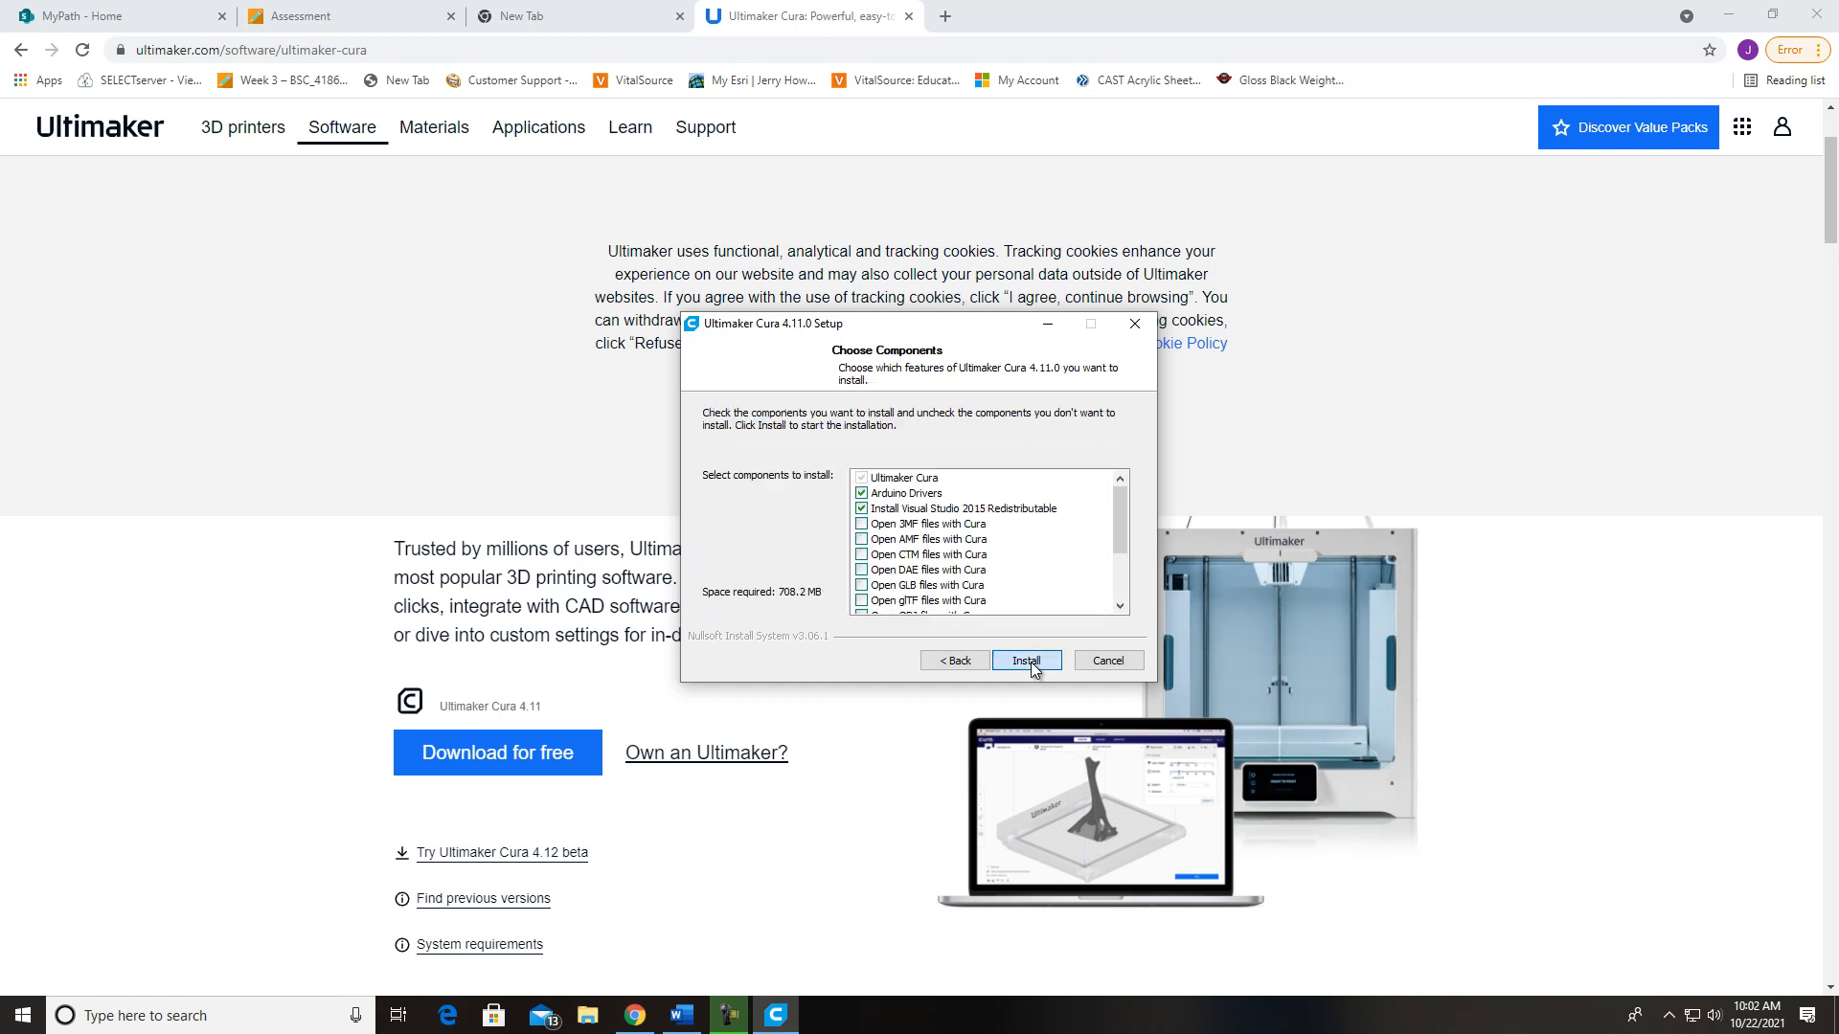
left_click(1031, 663)
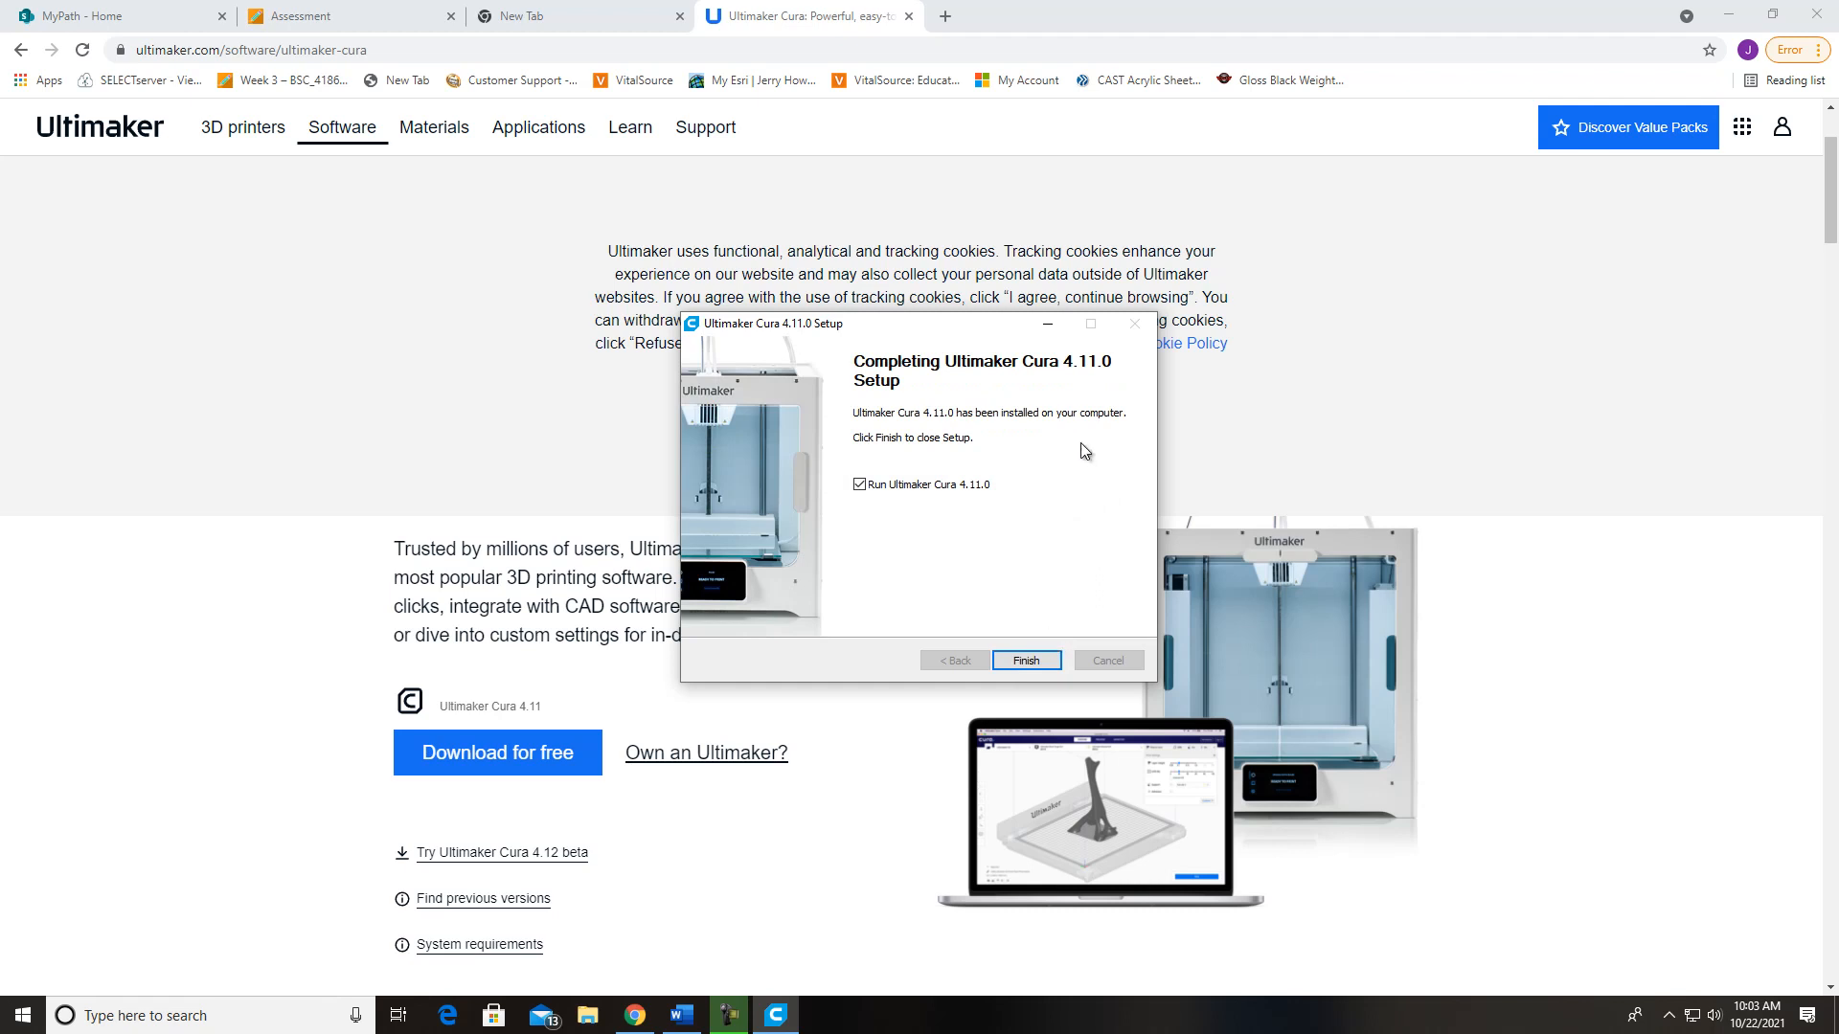
Finish the setup with Run Ultimaker Cura 4.11.0 enabled, and minimize the browser and Word windows
left_click(1028, 665)
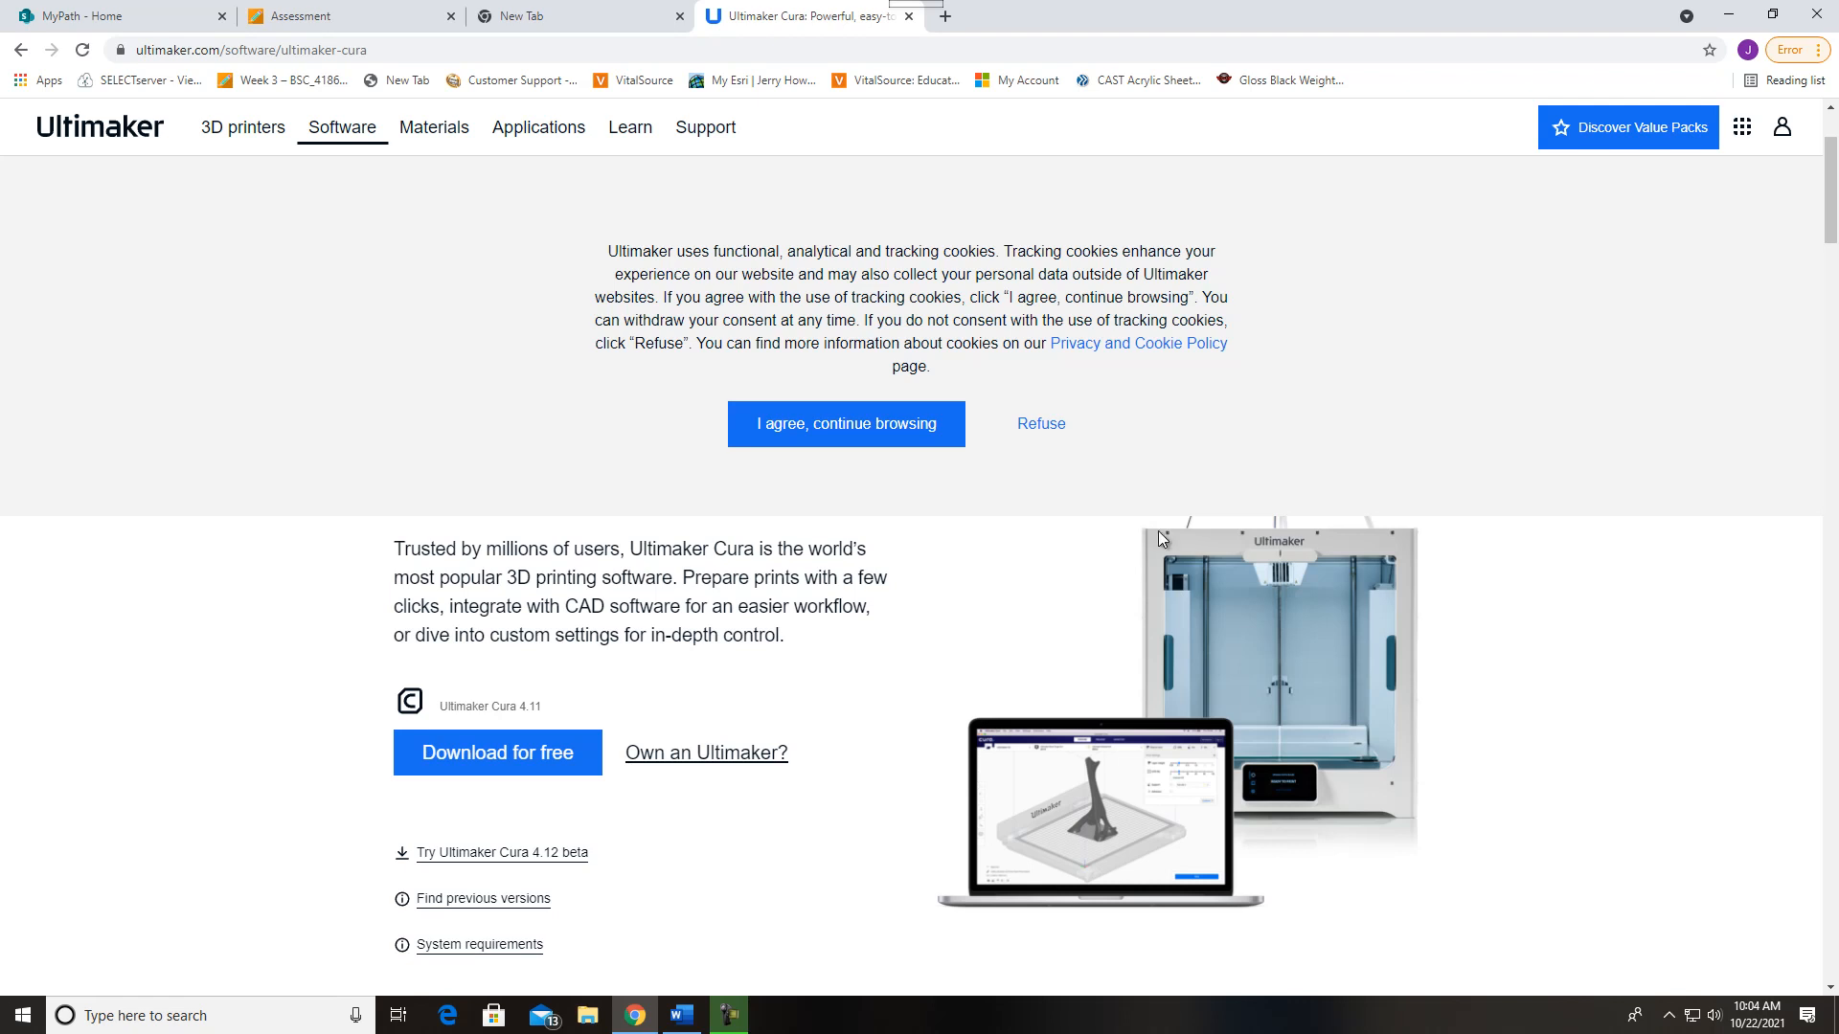
left_click(1728, 16)
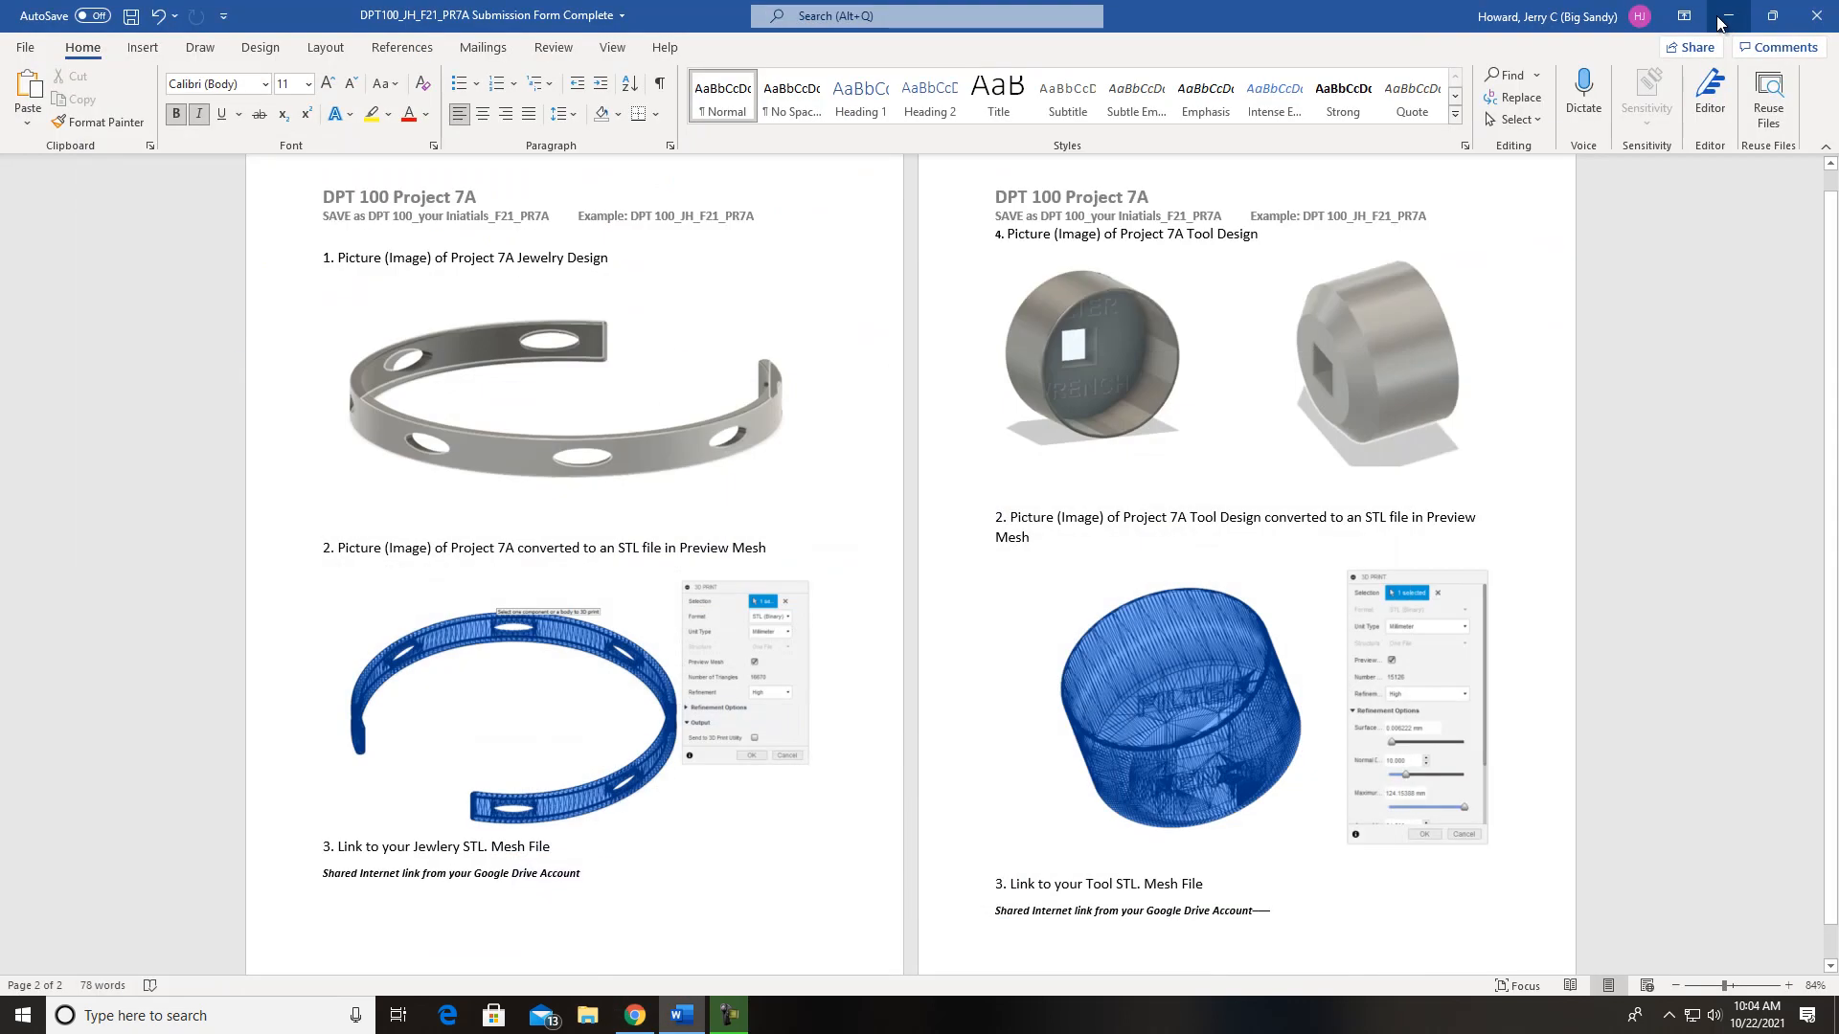
left_click(1729, 16)
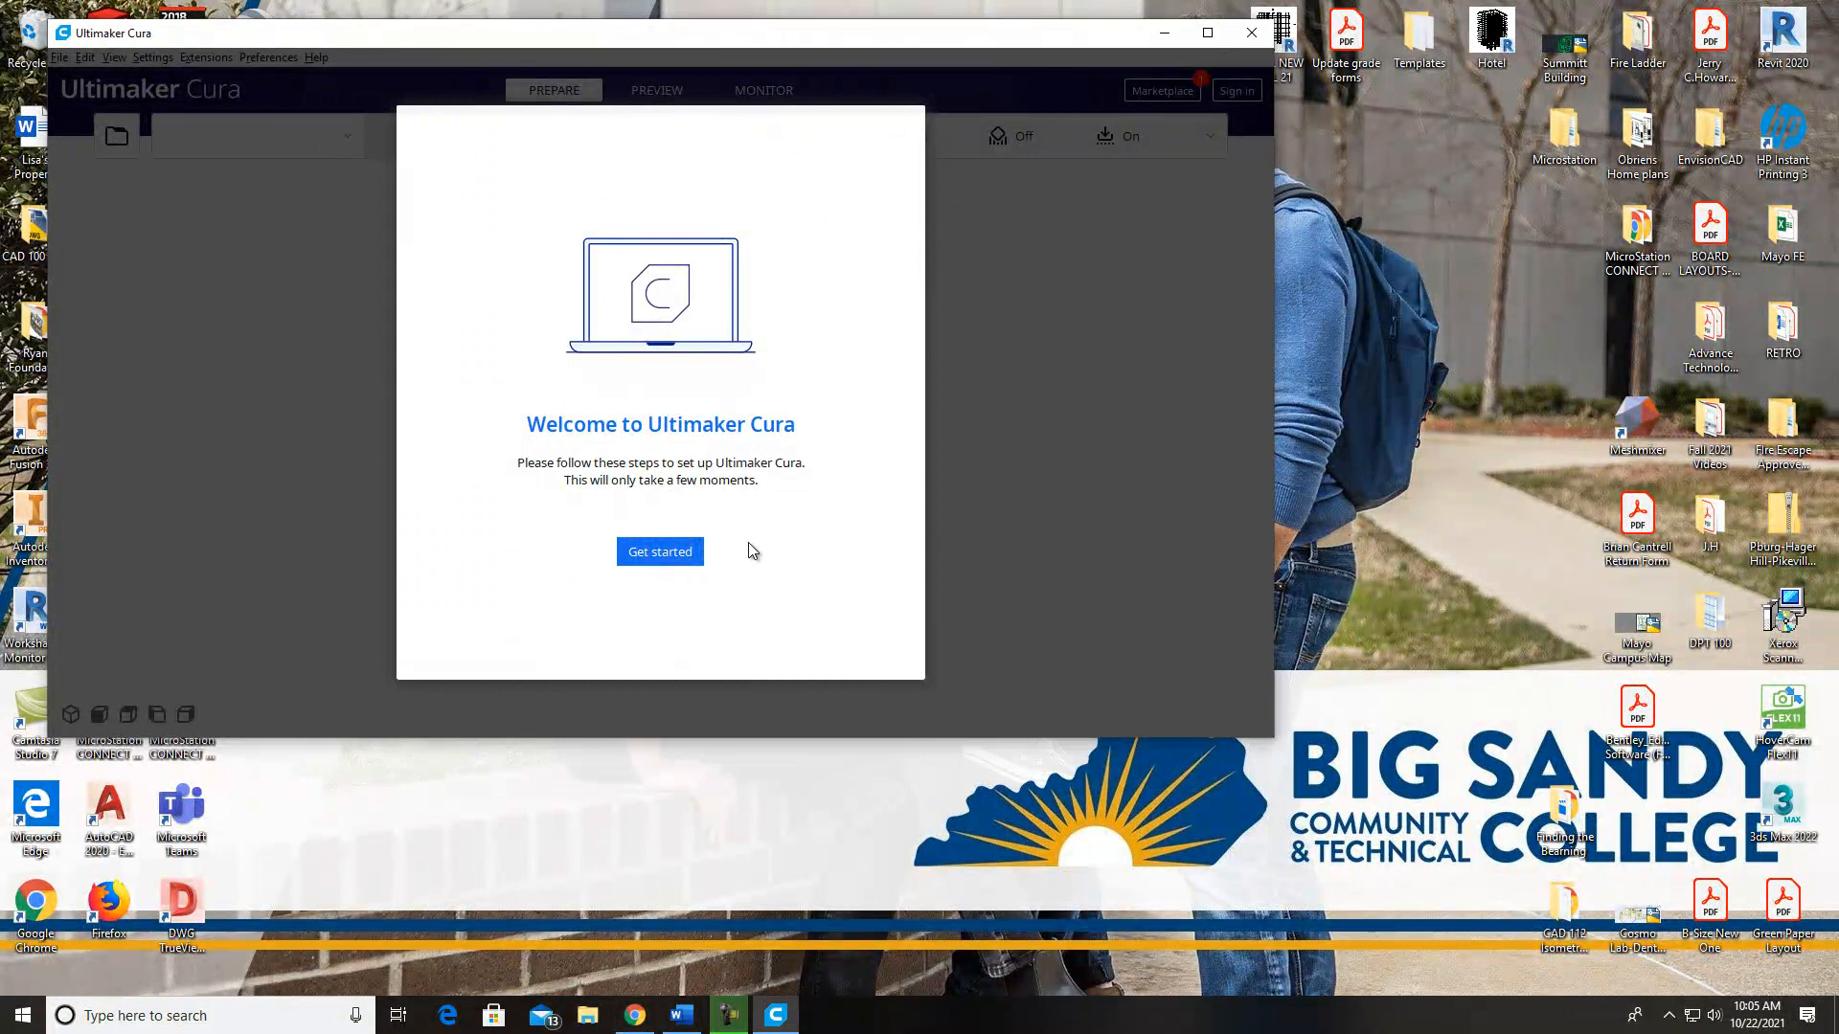
Start Cura's first-run setup, continue past the data collection page and skip signing in to the Ultimaker platform
left_click(655, 554)
left_click(876, 645)
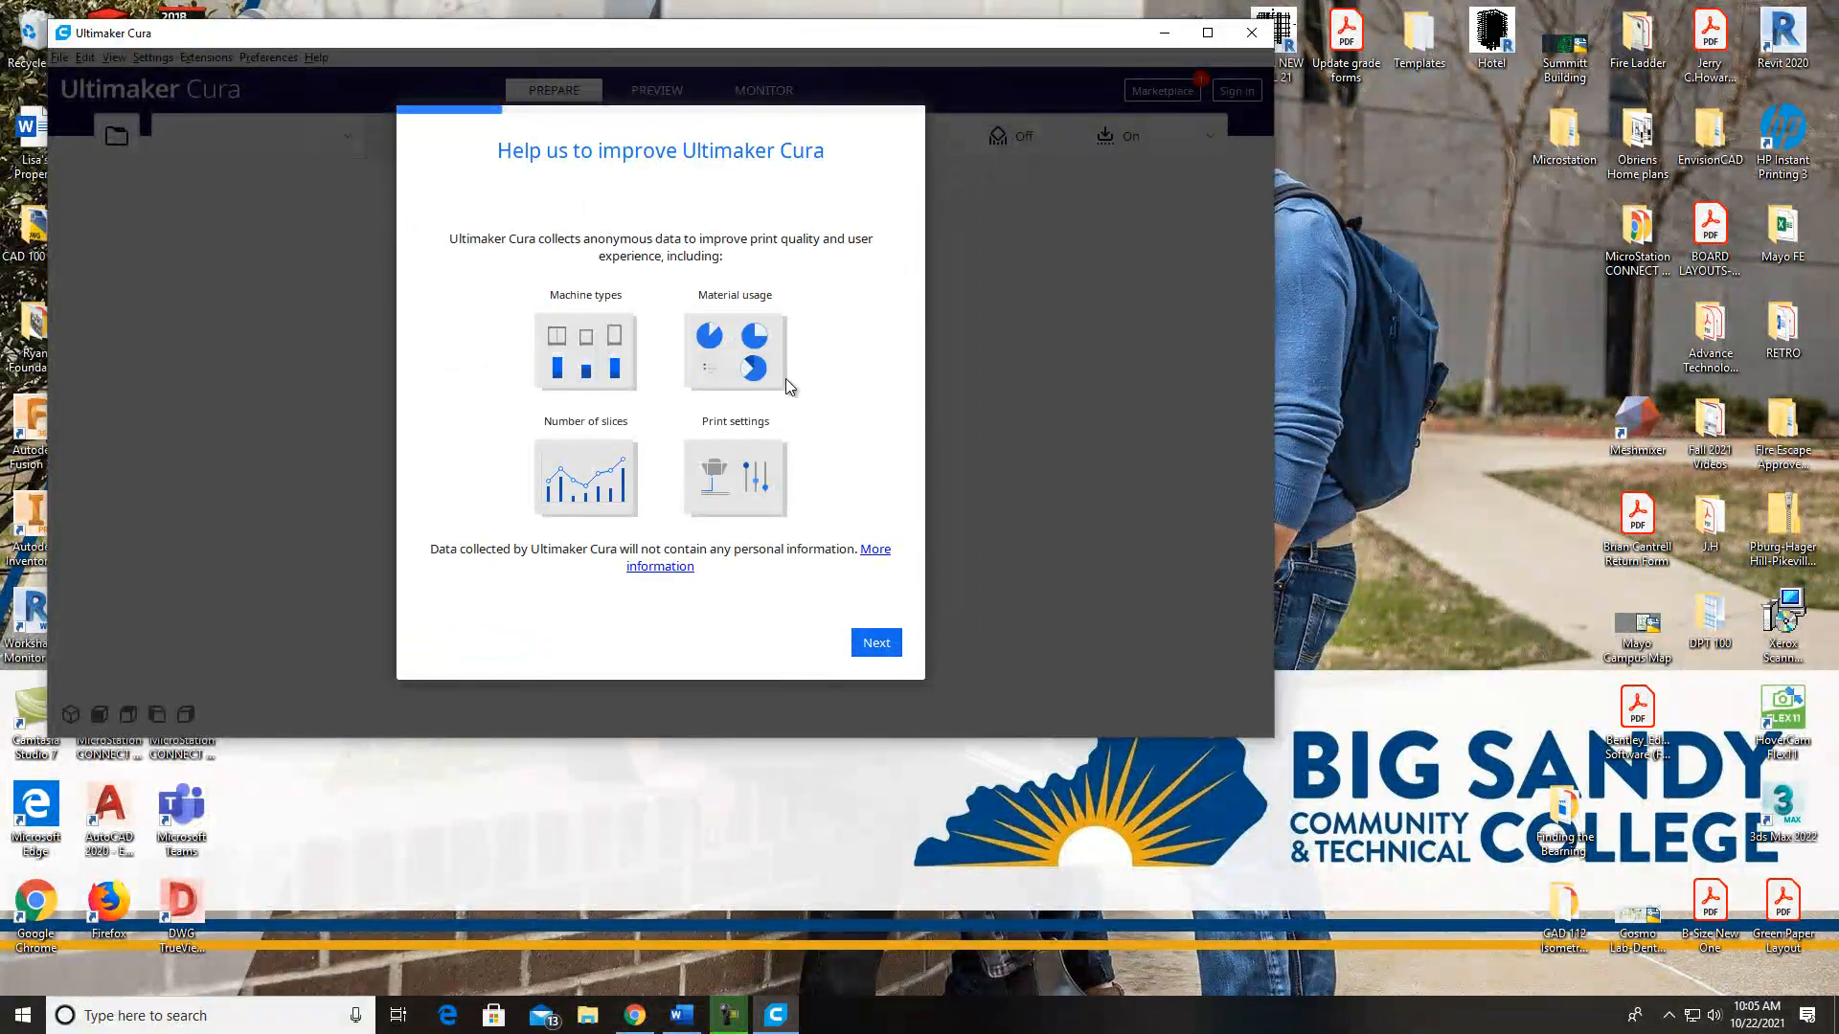
left_click(876, 644)
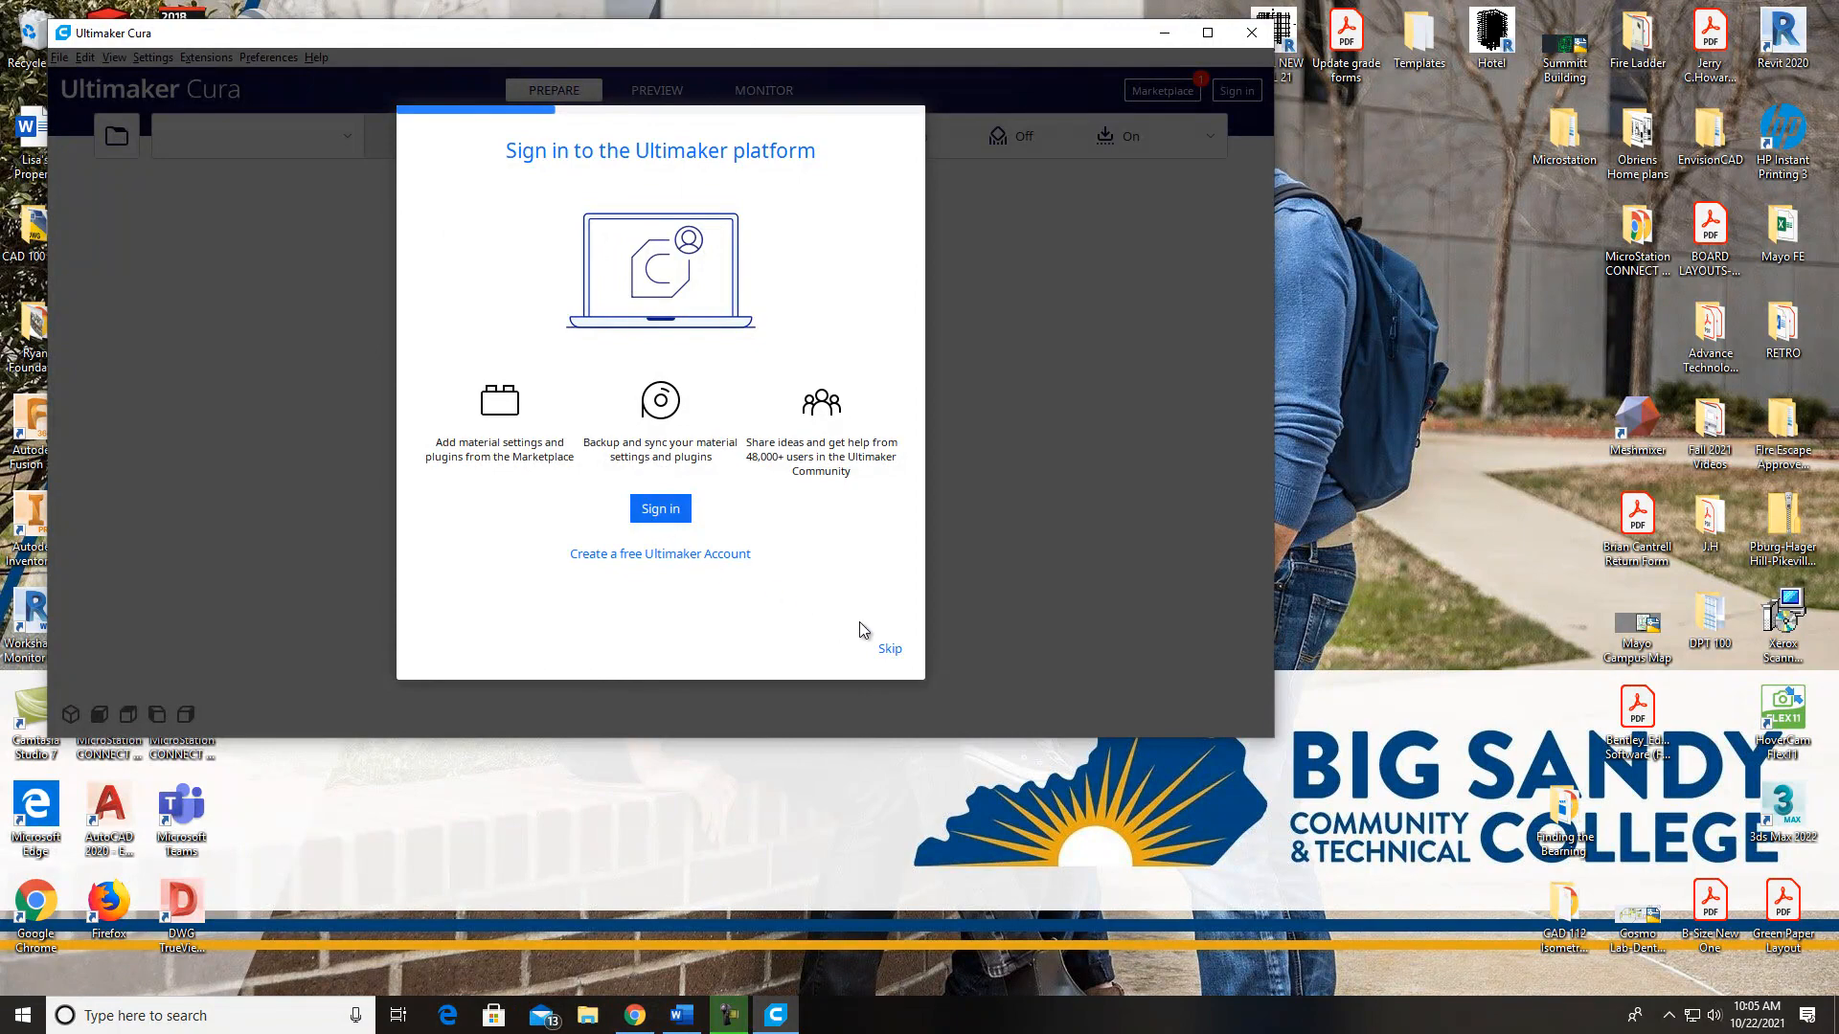
left_click(888, 648)
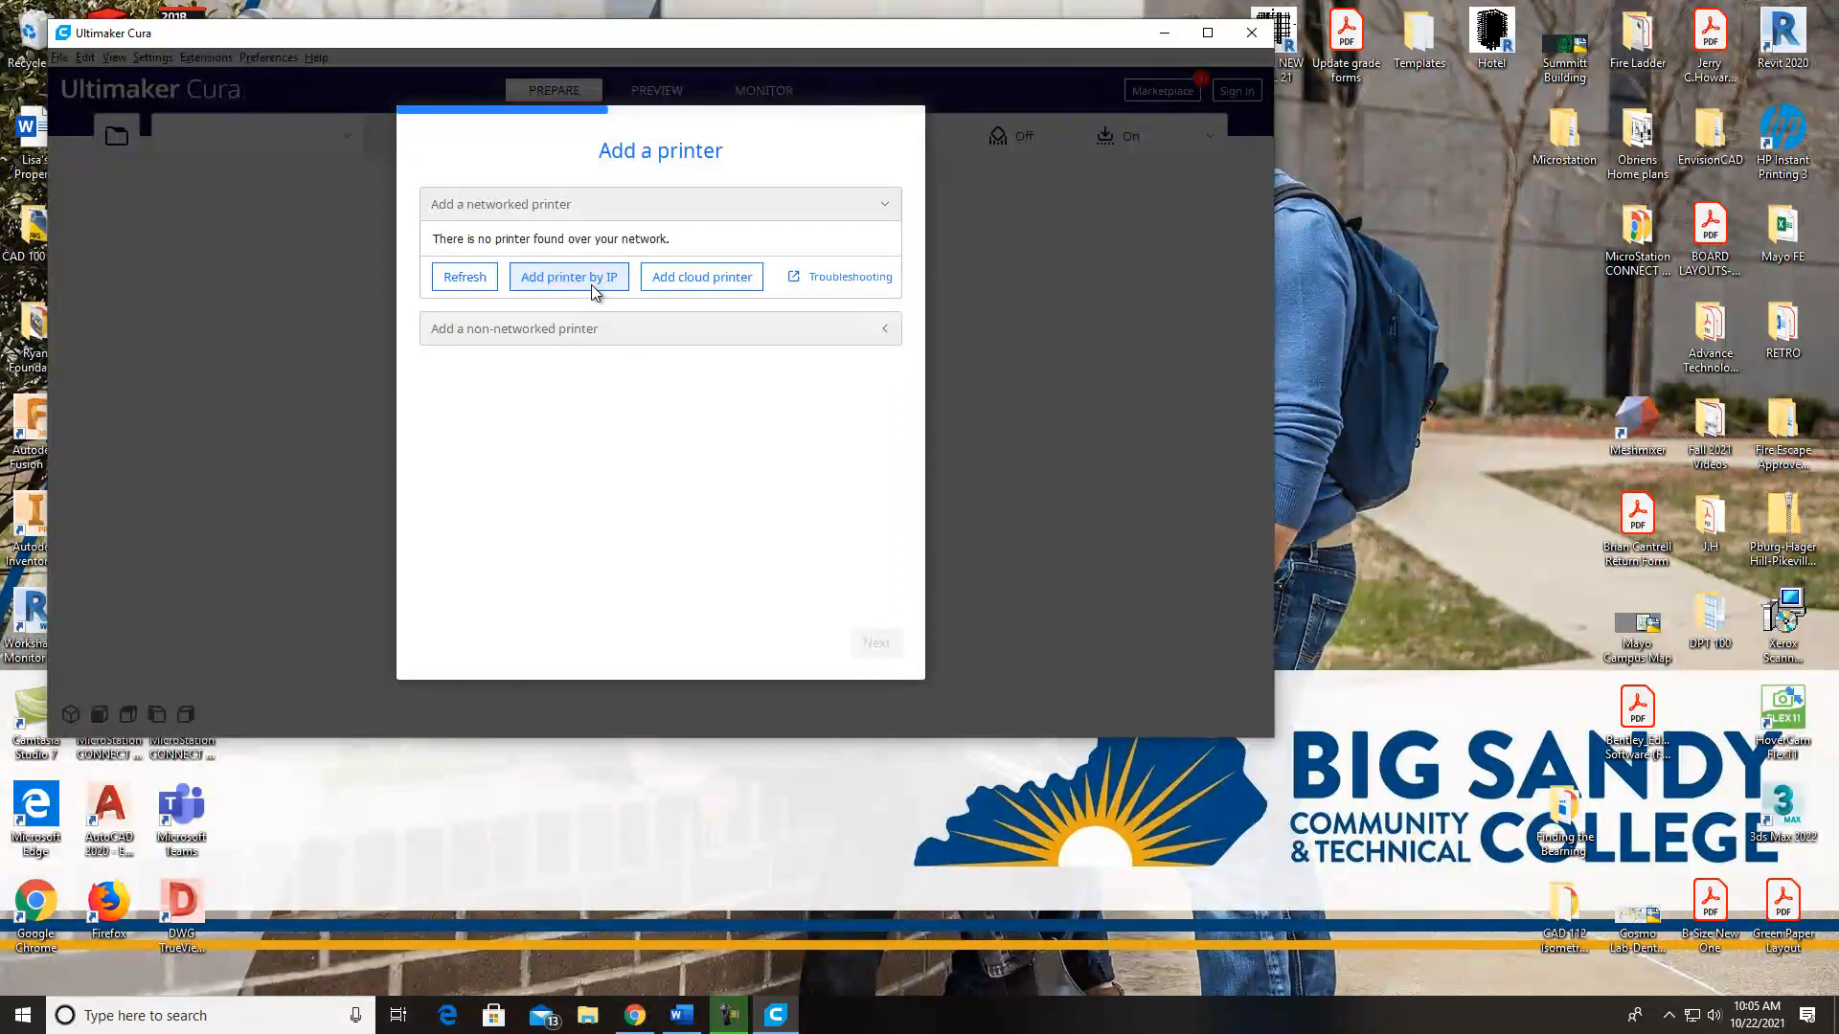
Add the Artillery Sidewinder X1 as a non-networked printer
left_click(761, 329)
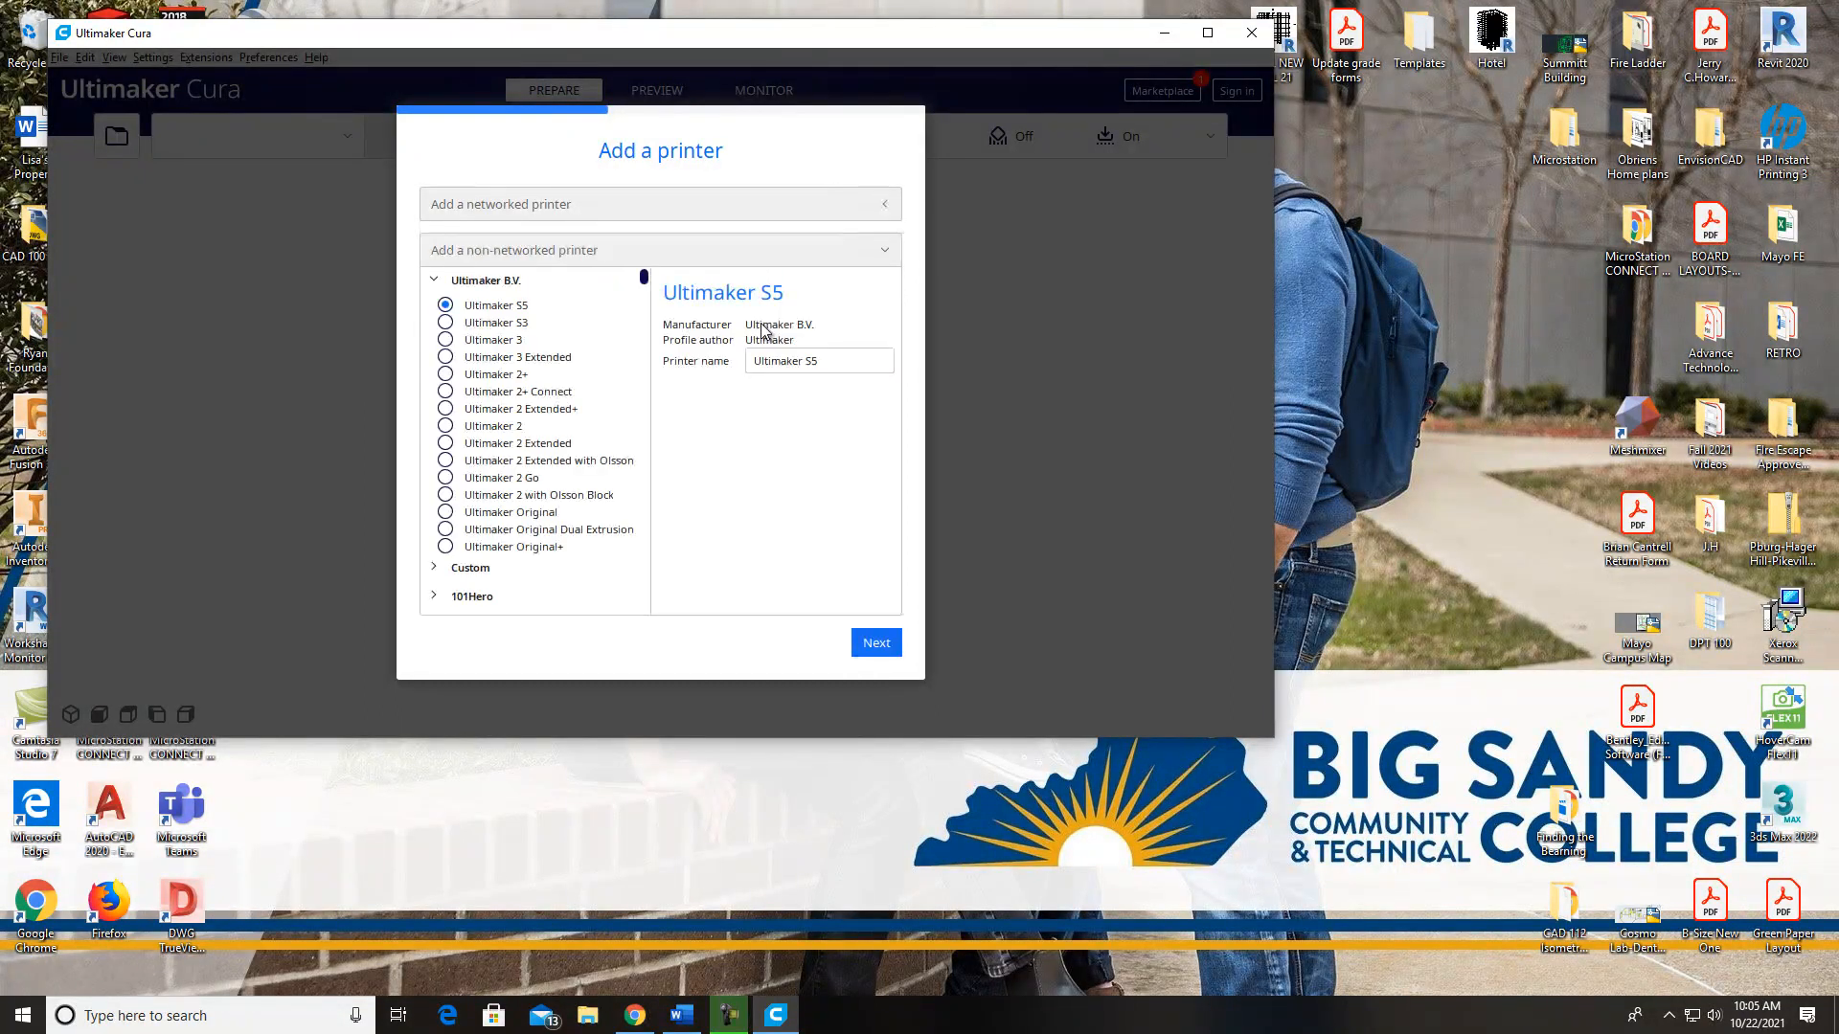
left_click(820, 255)
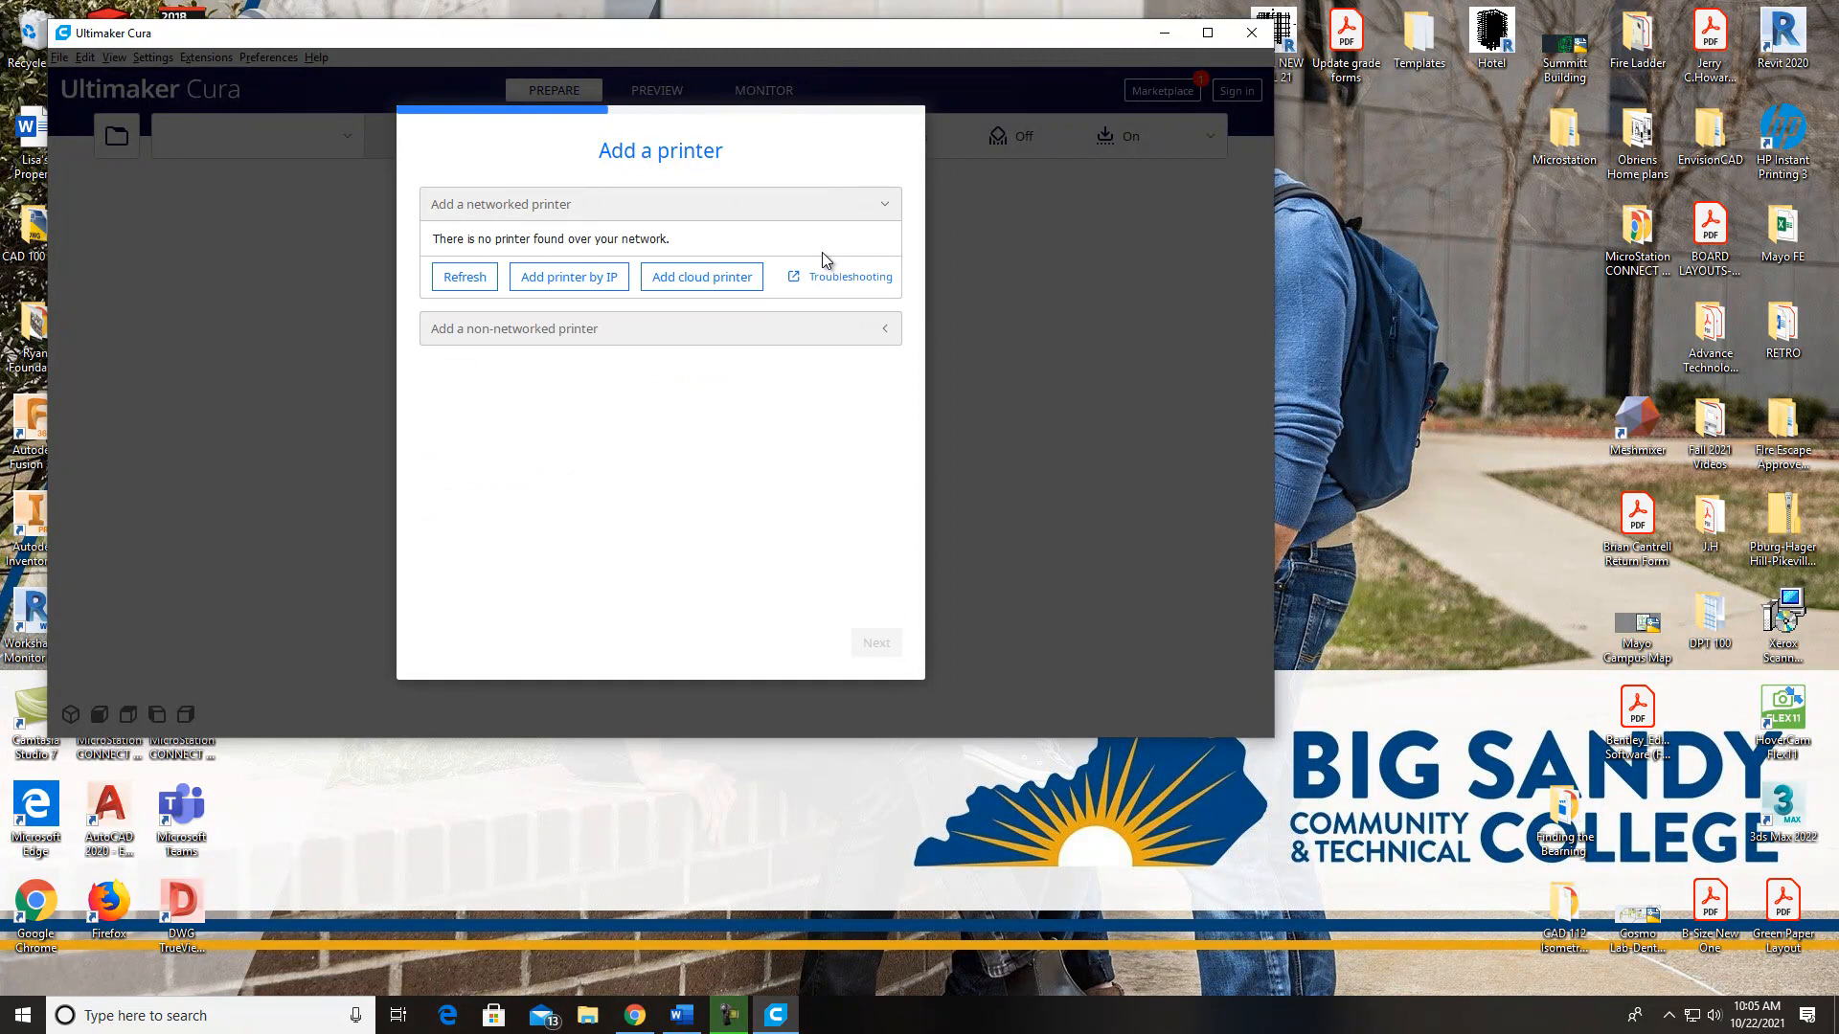
left_click(682, 331)
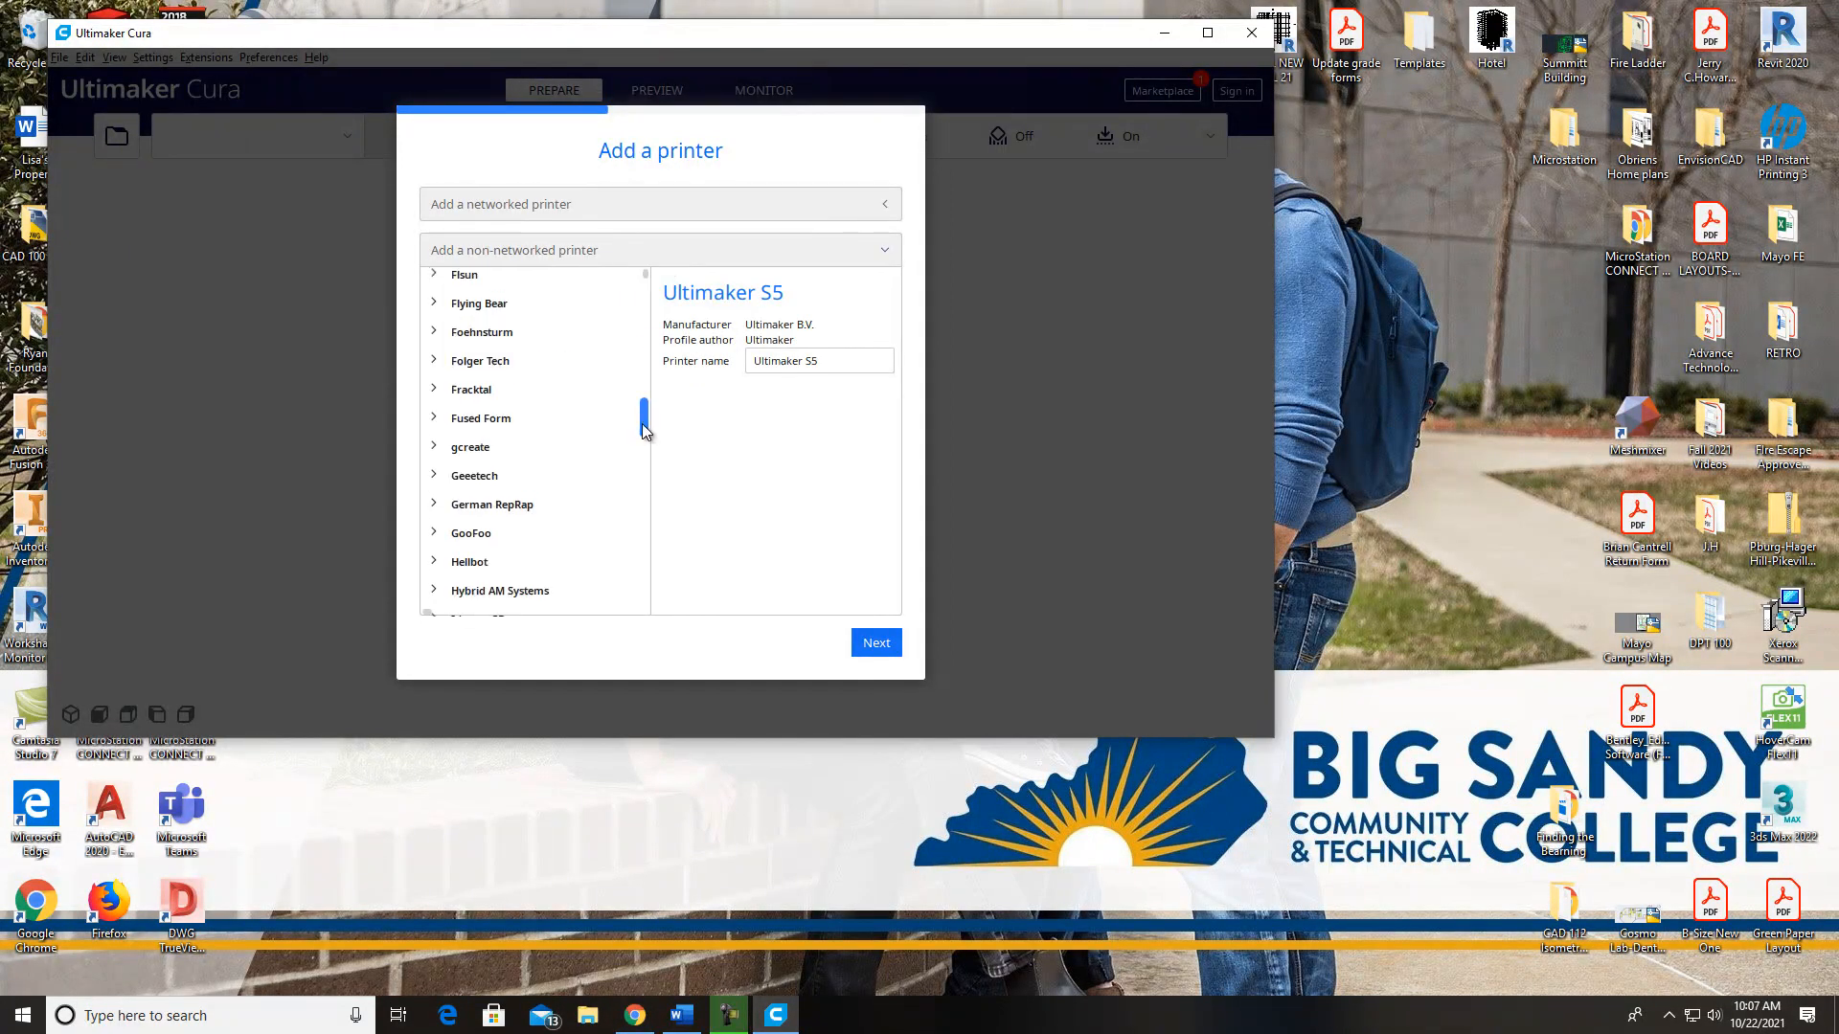
left_click_drag(642, 424, 634, 305)
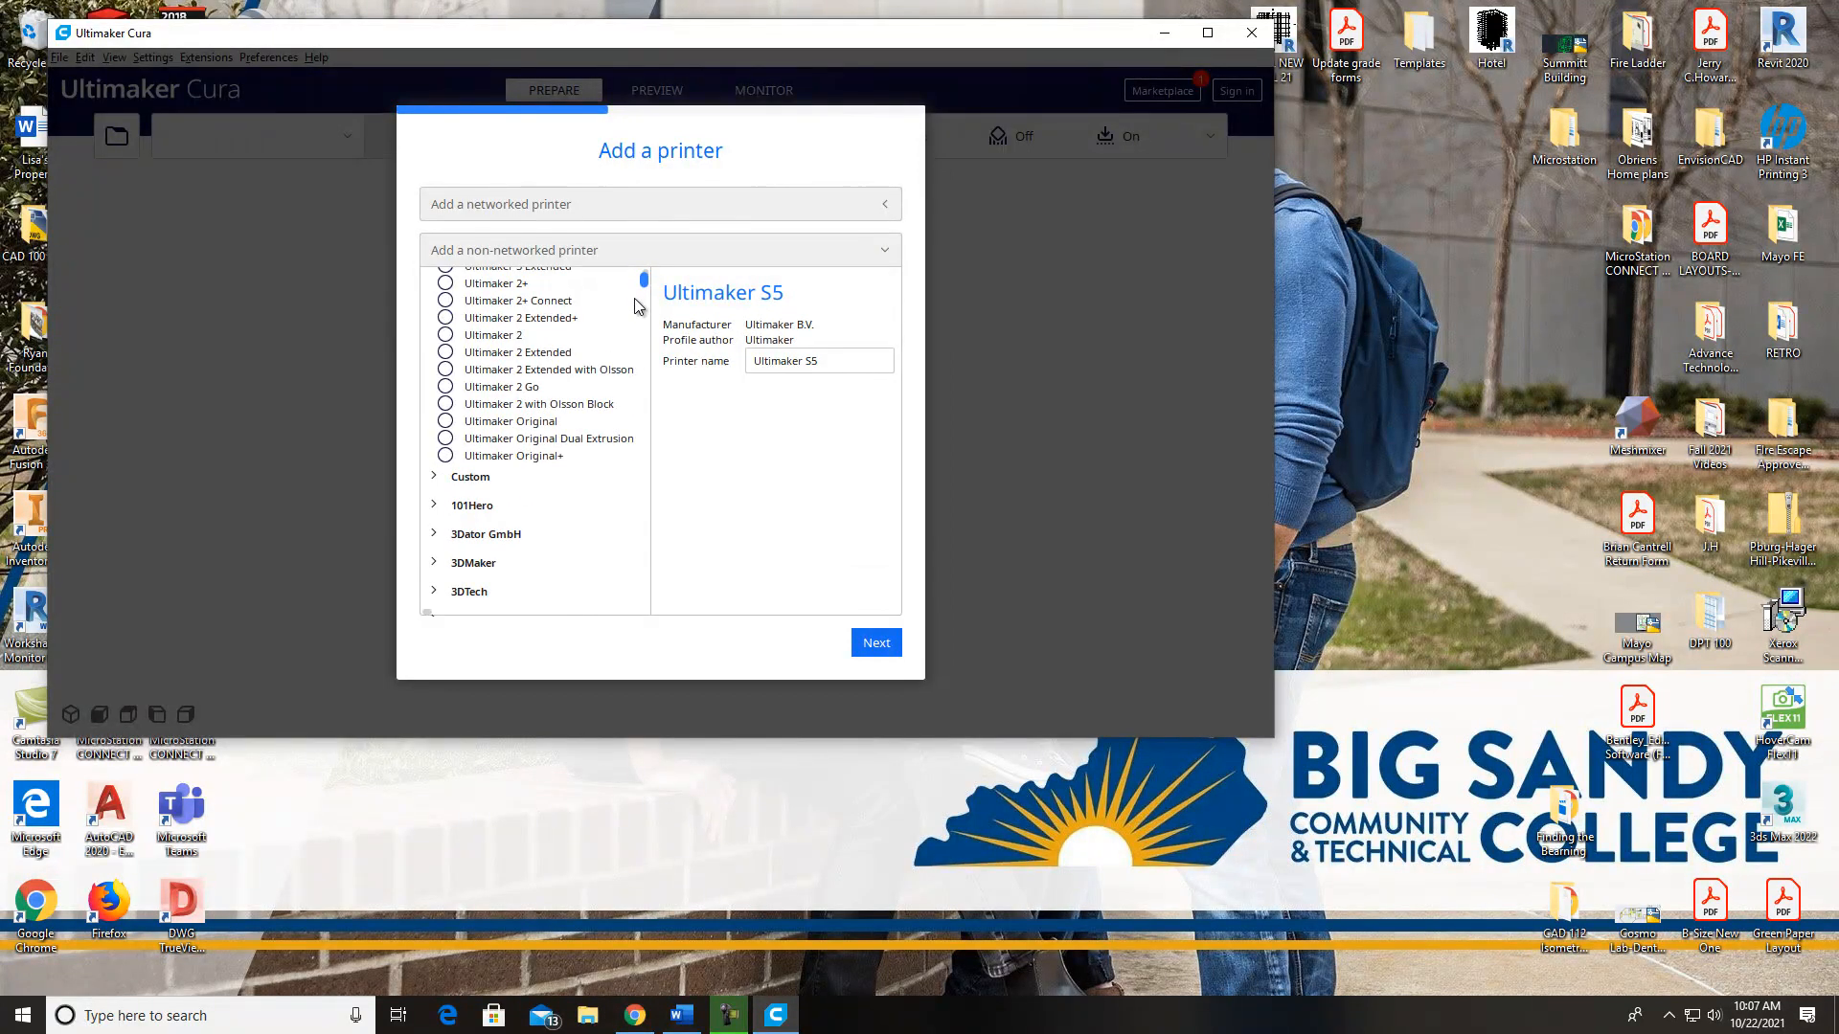
scroll(634, 304, "down", 4)
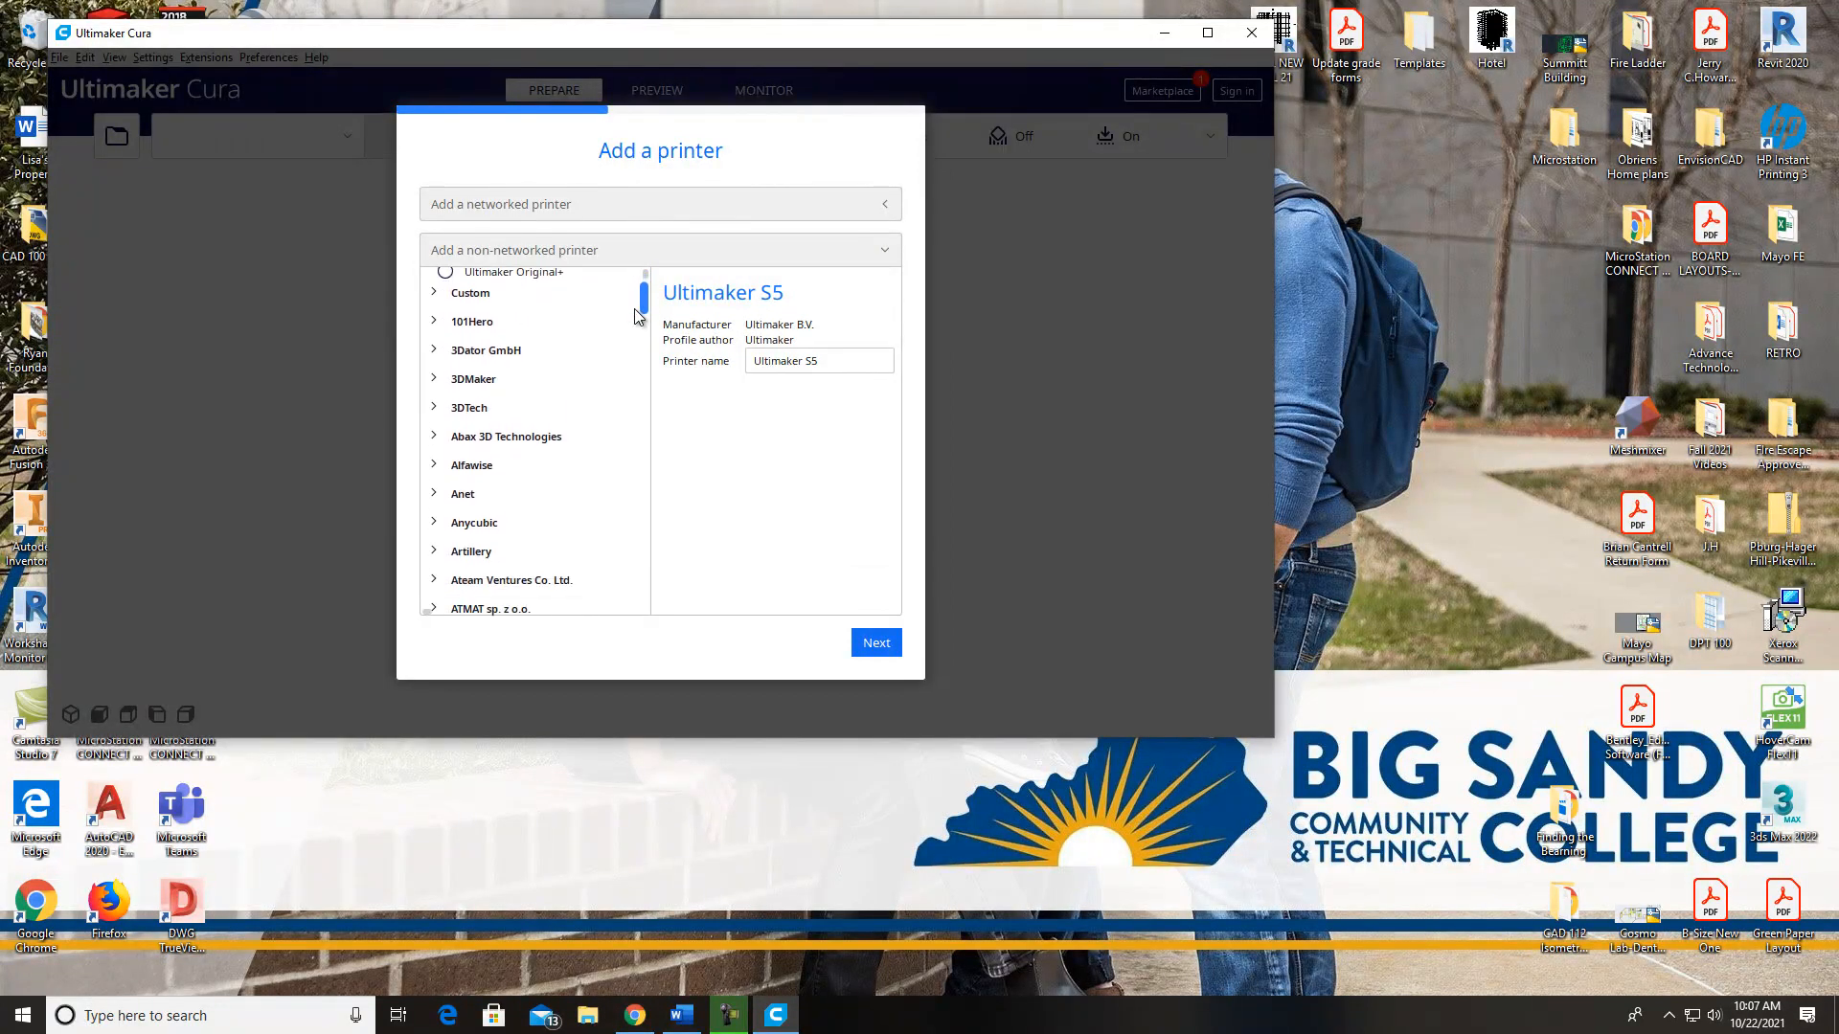
left_click(472, 544)
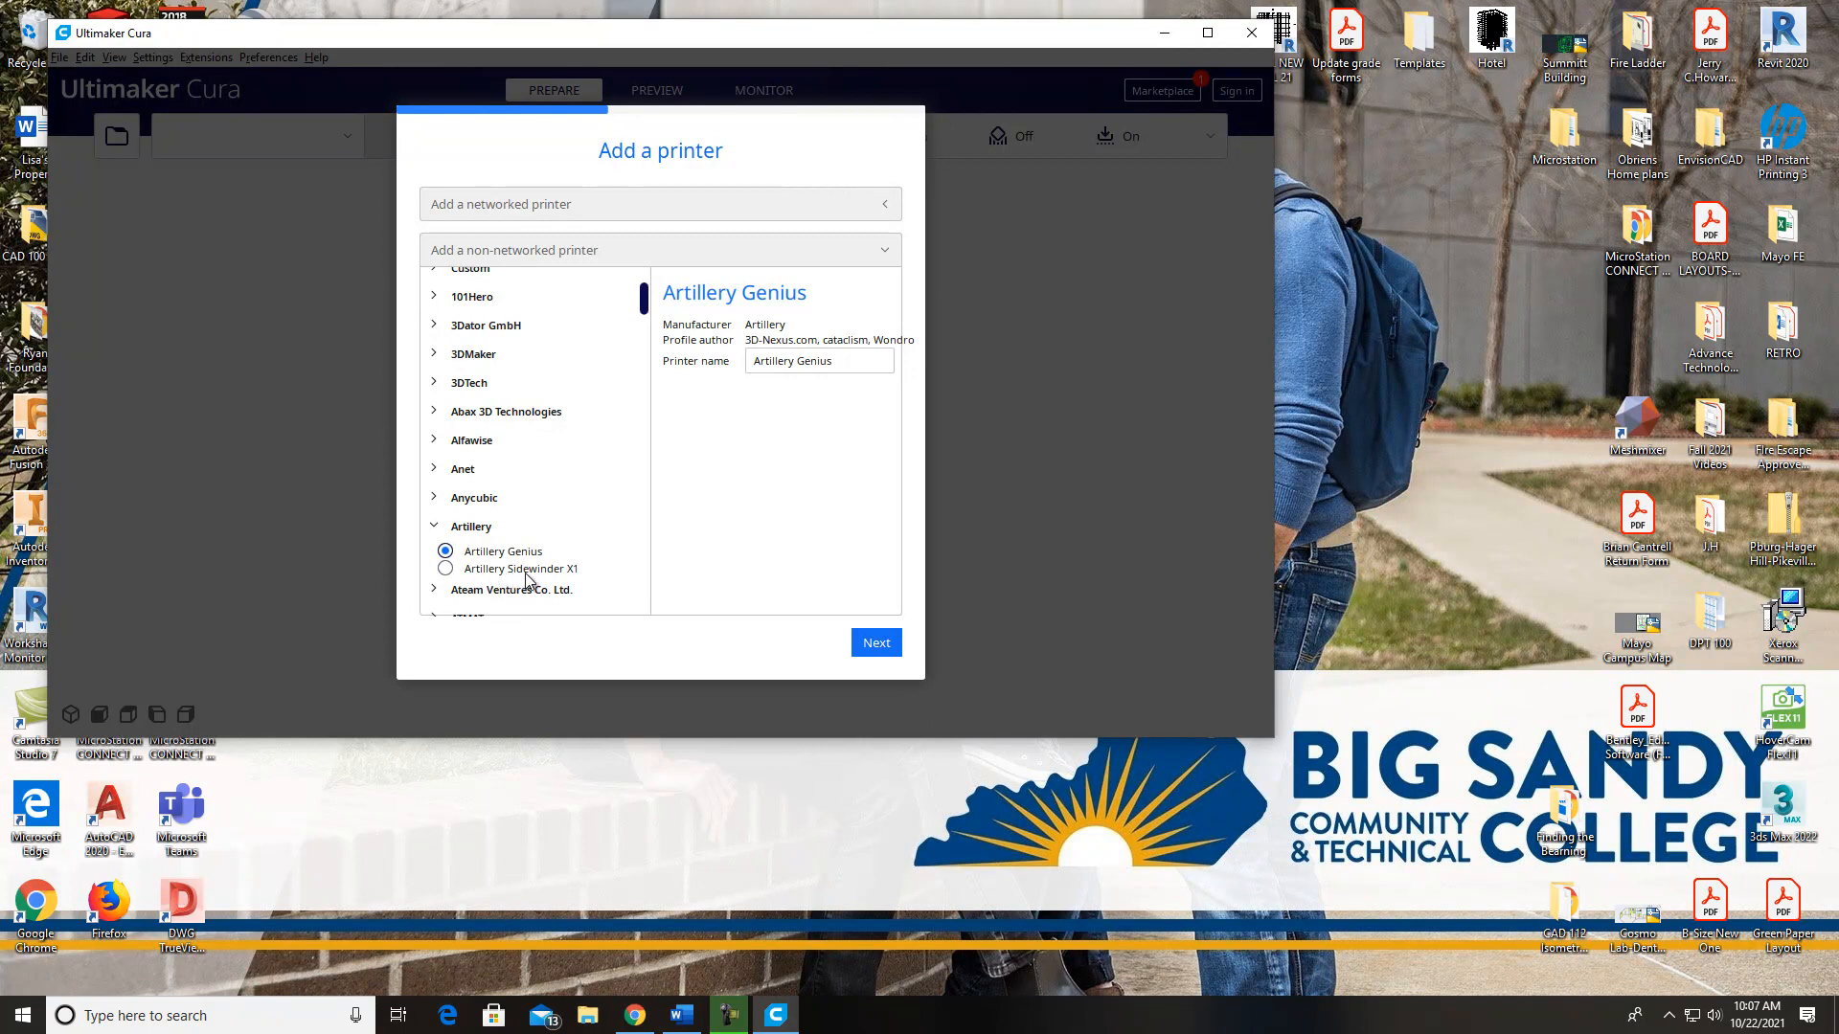
left_click(445, 569)
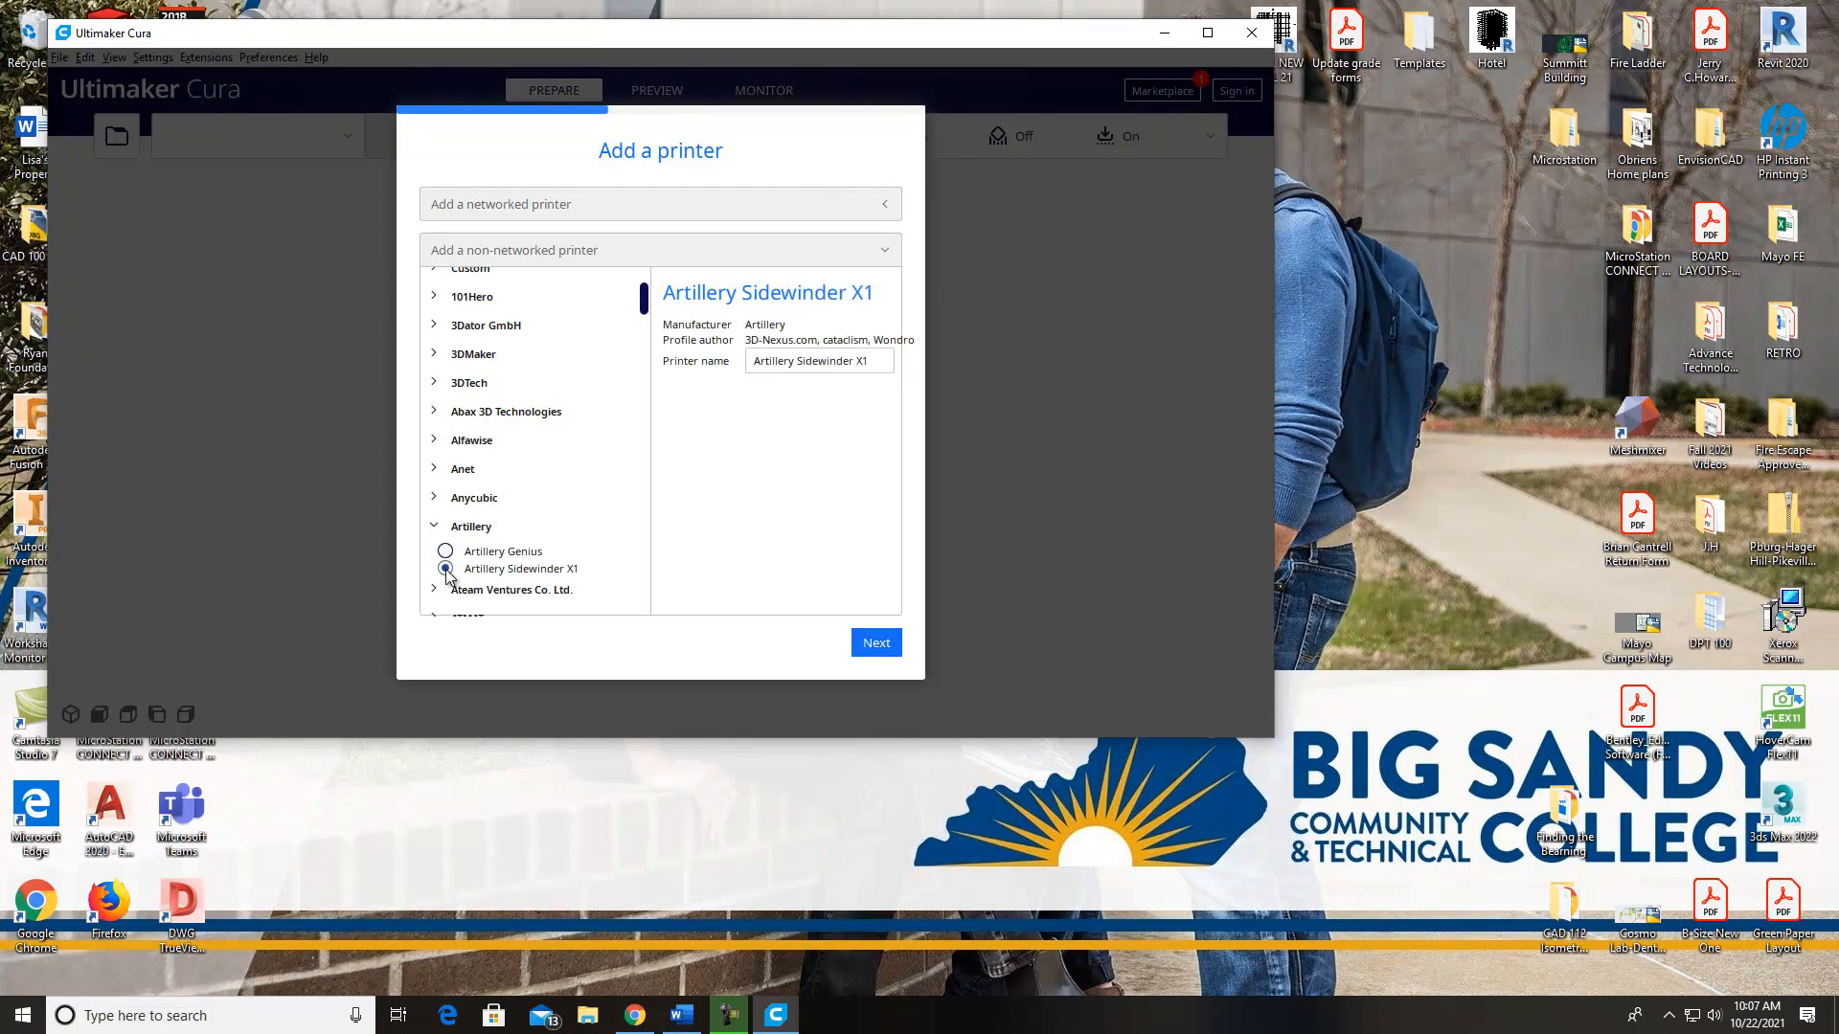
left_click(874, 655)
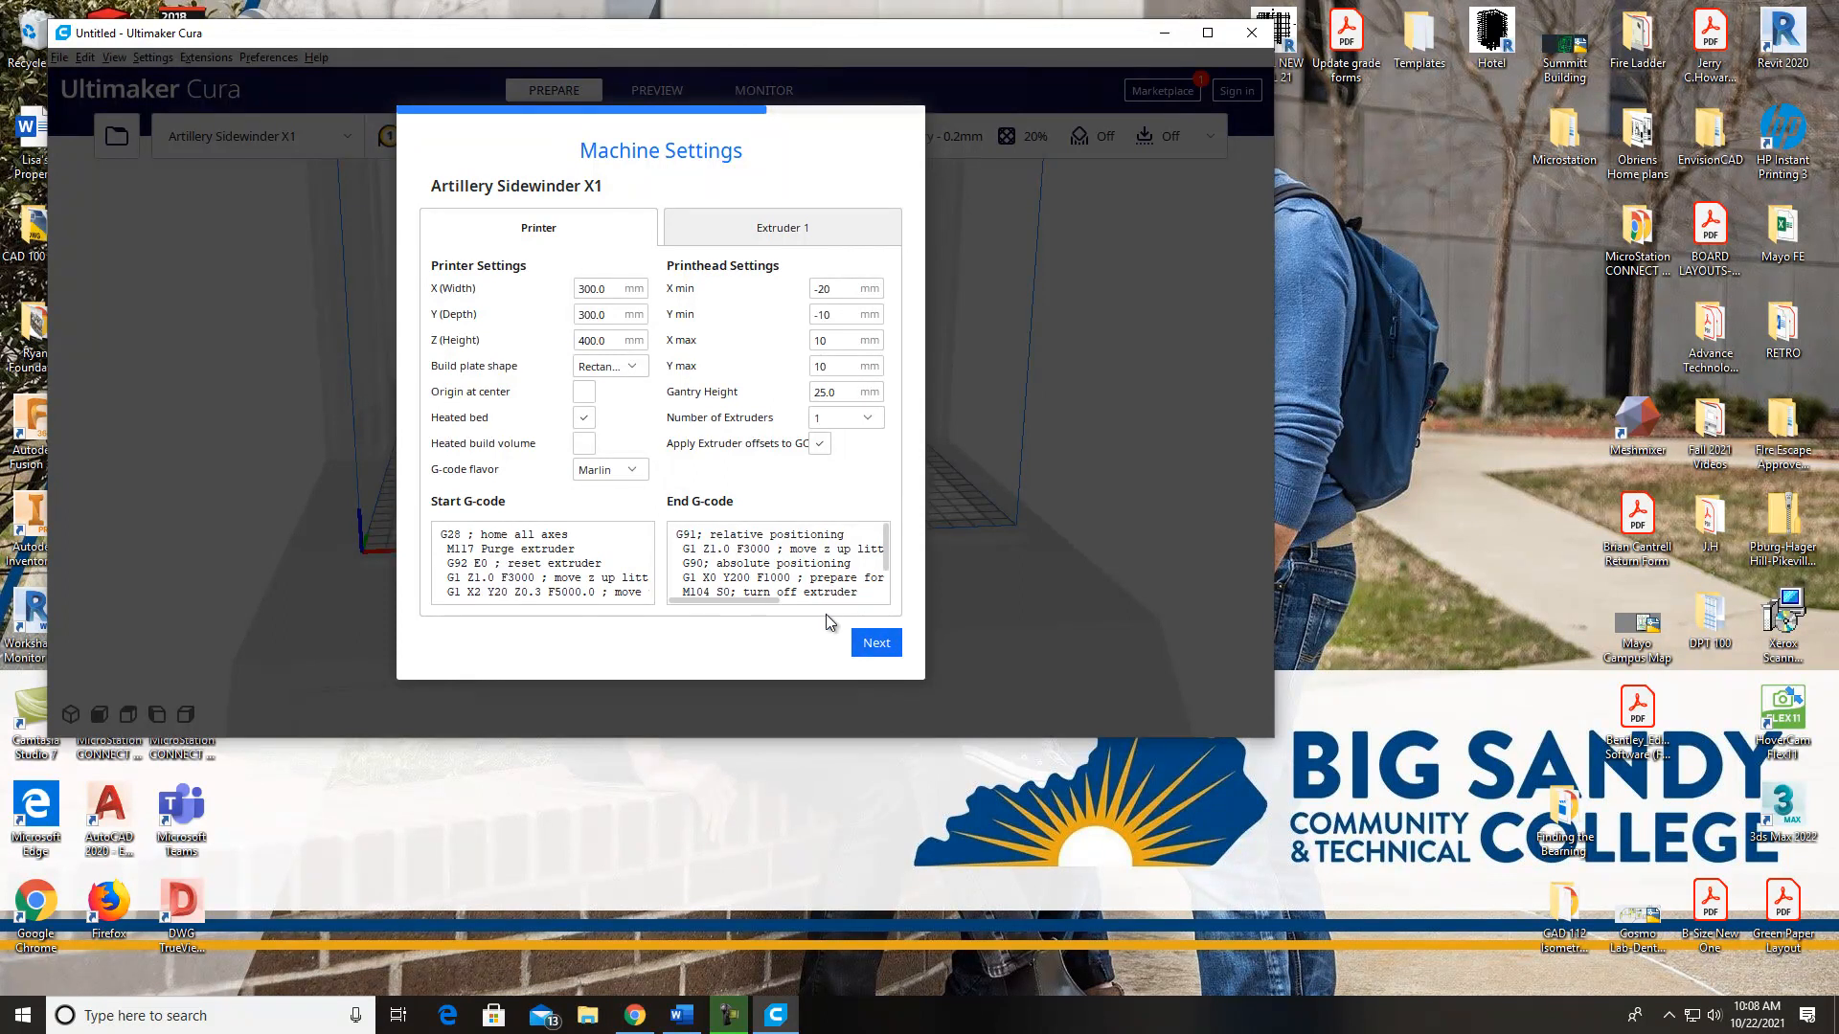
Review the Extruder 1 and printer machine settings of the Artillery Sidewinder X1 and accept the defaults
left_click(795, 236)
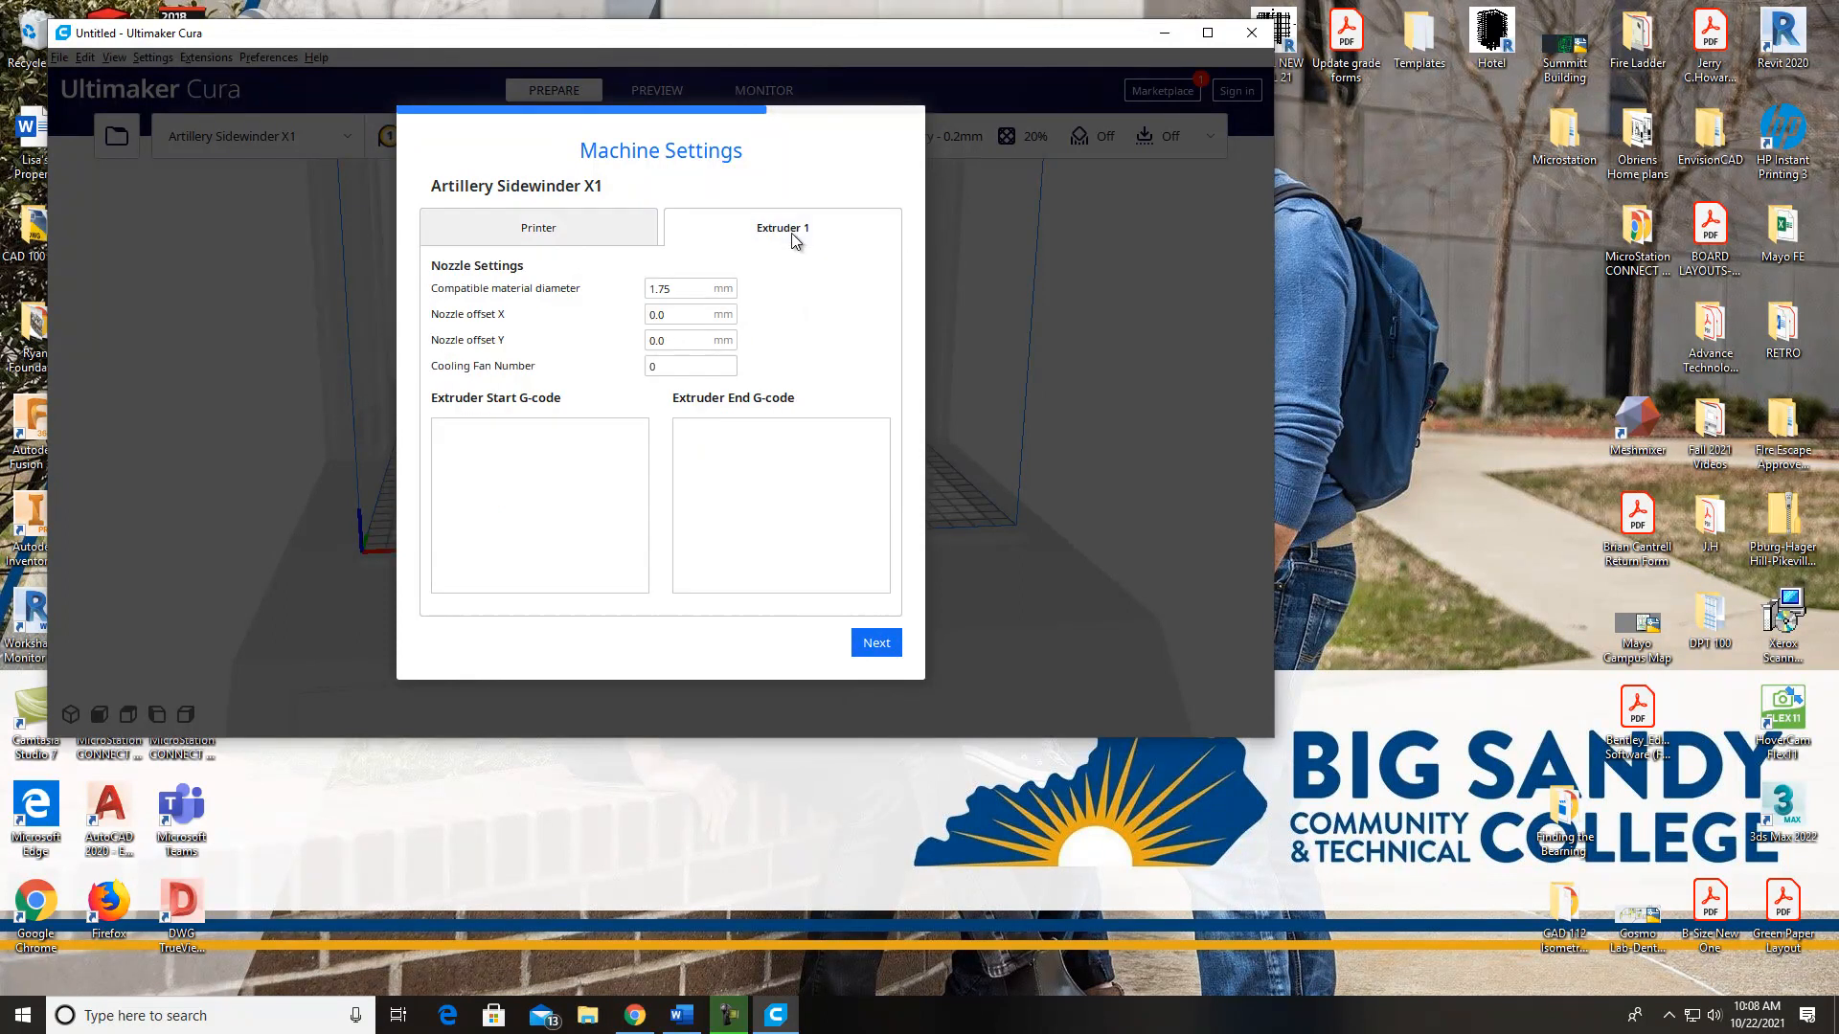
left_click(563, 222)
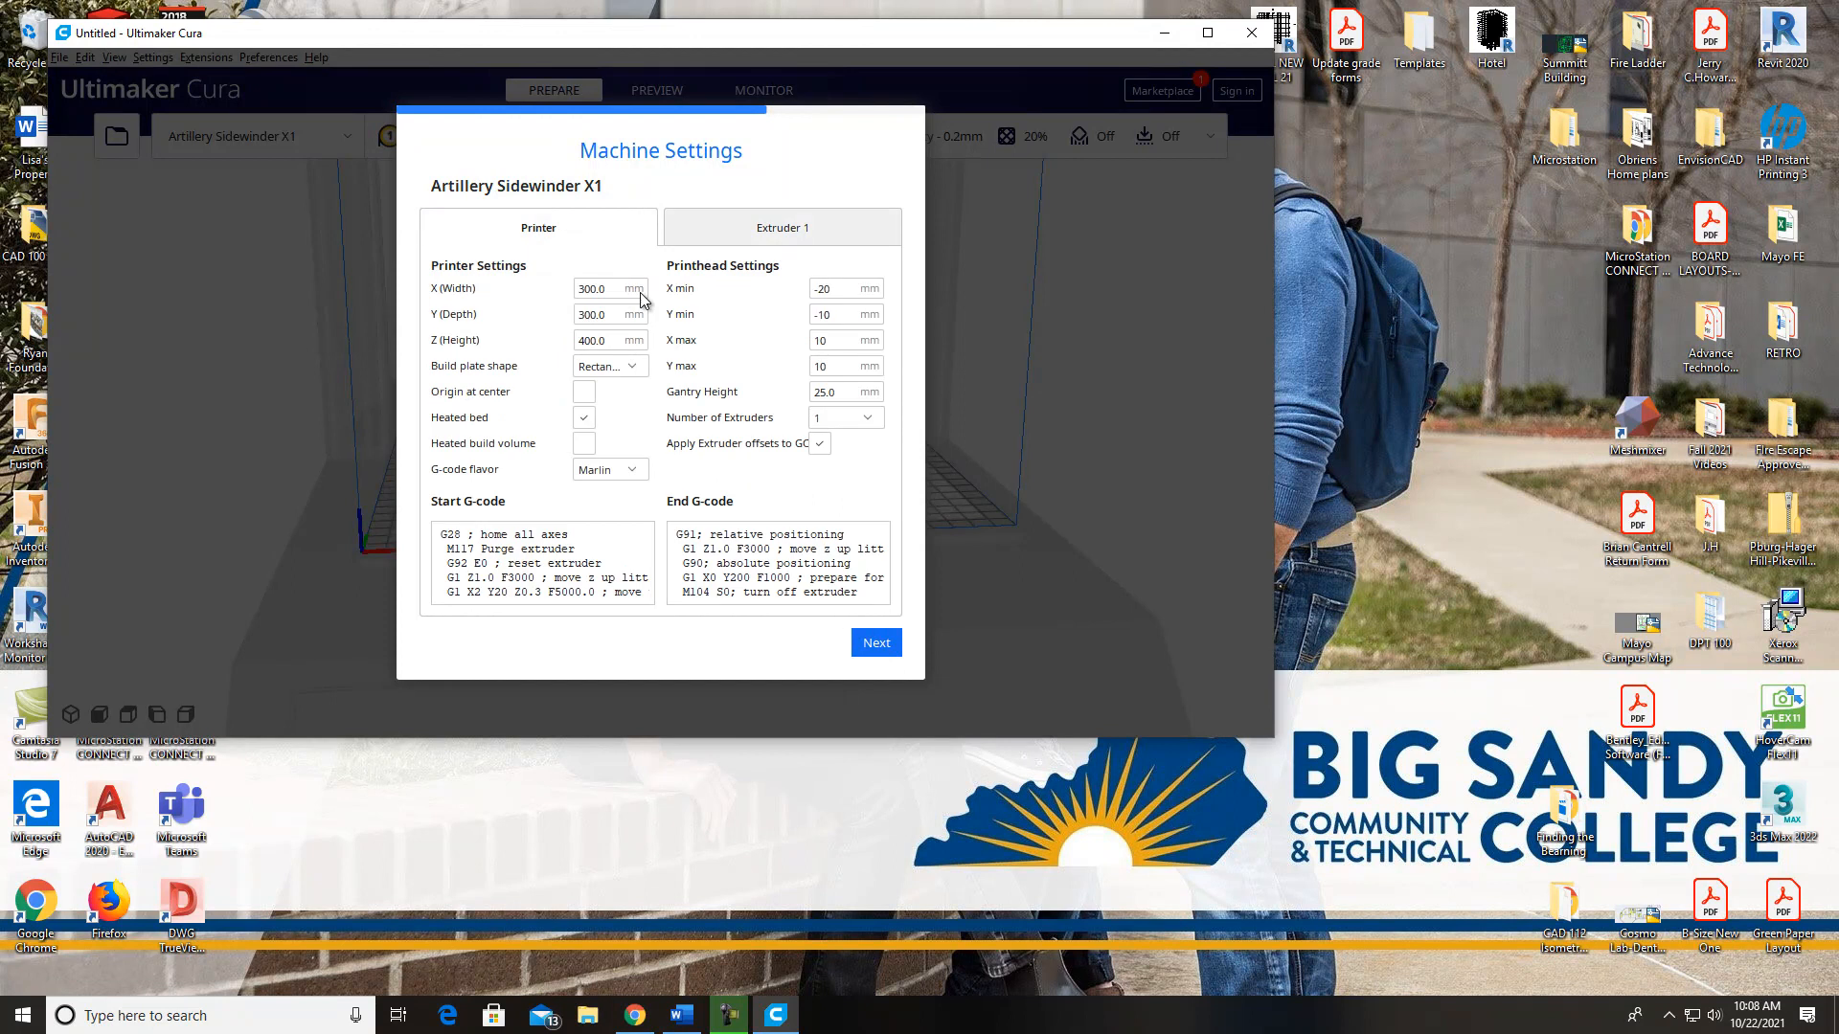
left_click(874, 640)
Page through all the What's New slides and complete the first-run setup
left_click(878, 644)
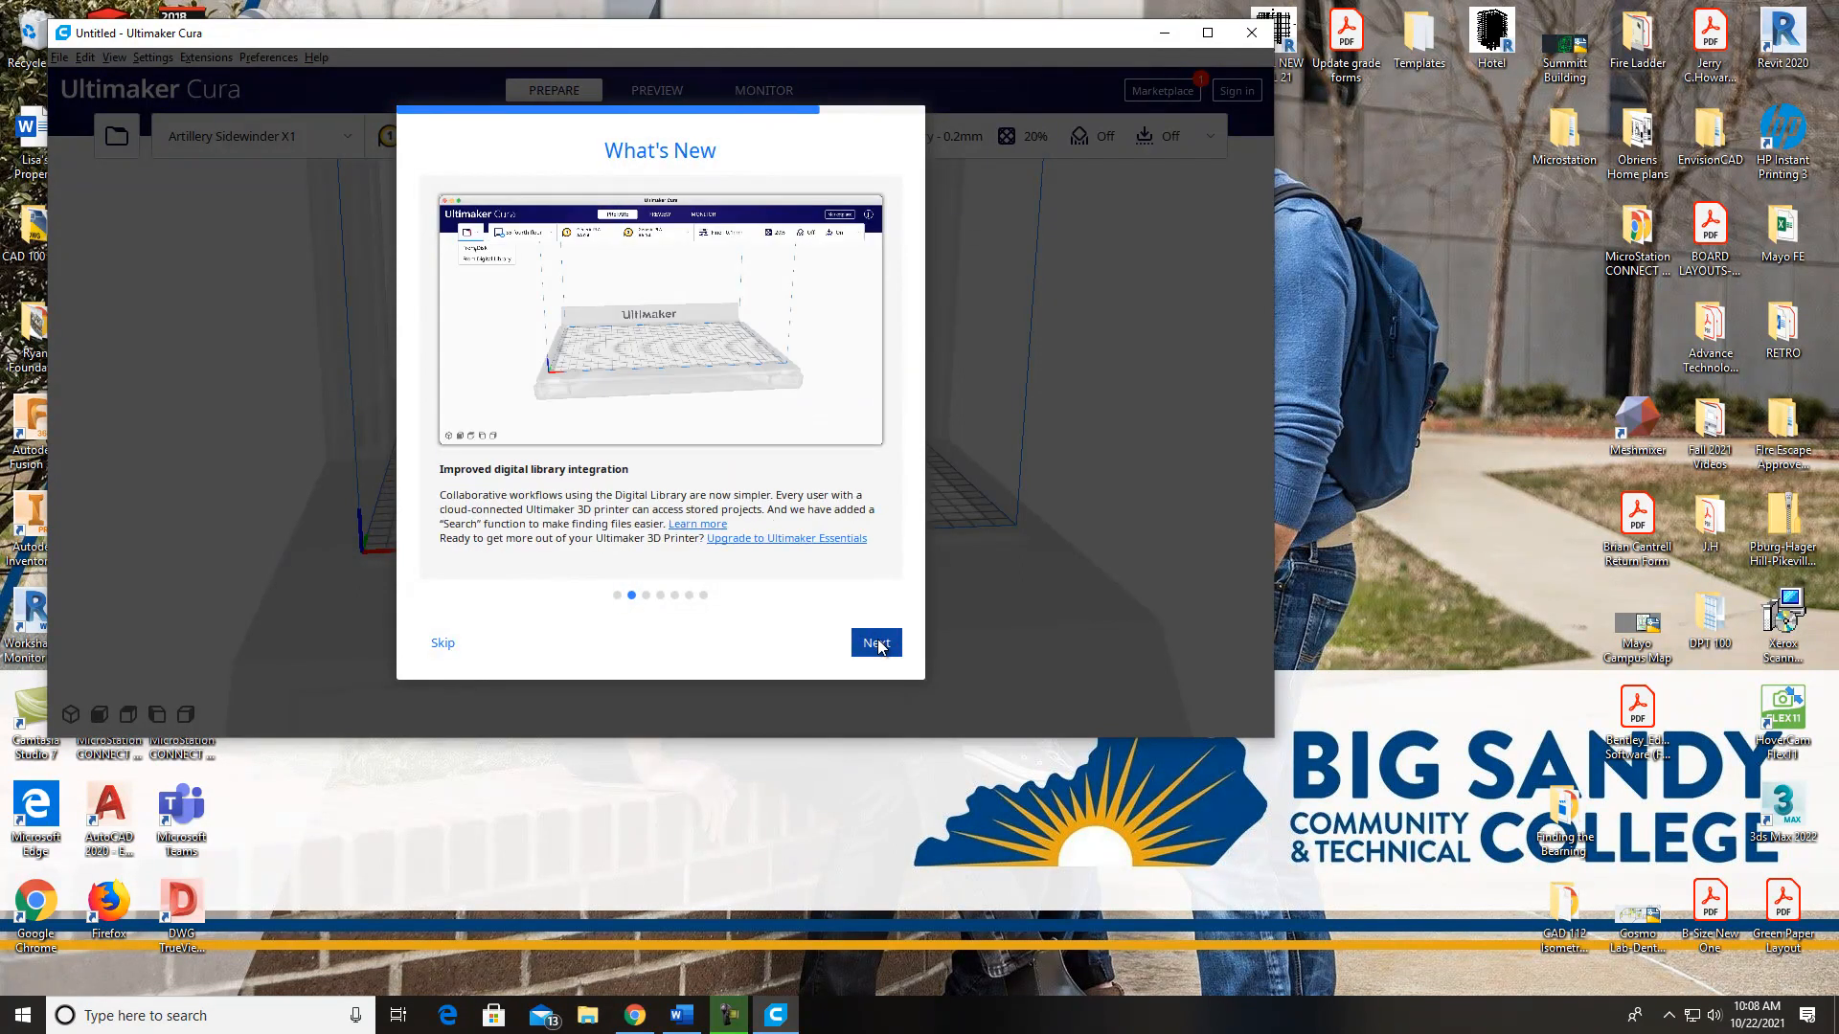
left_click(879, 645)
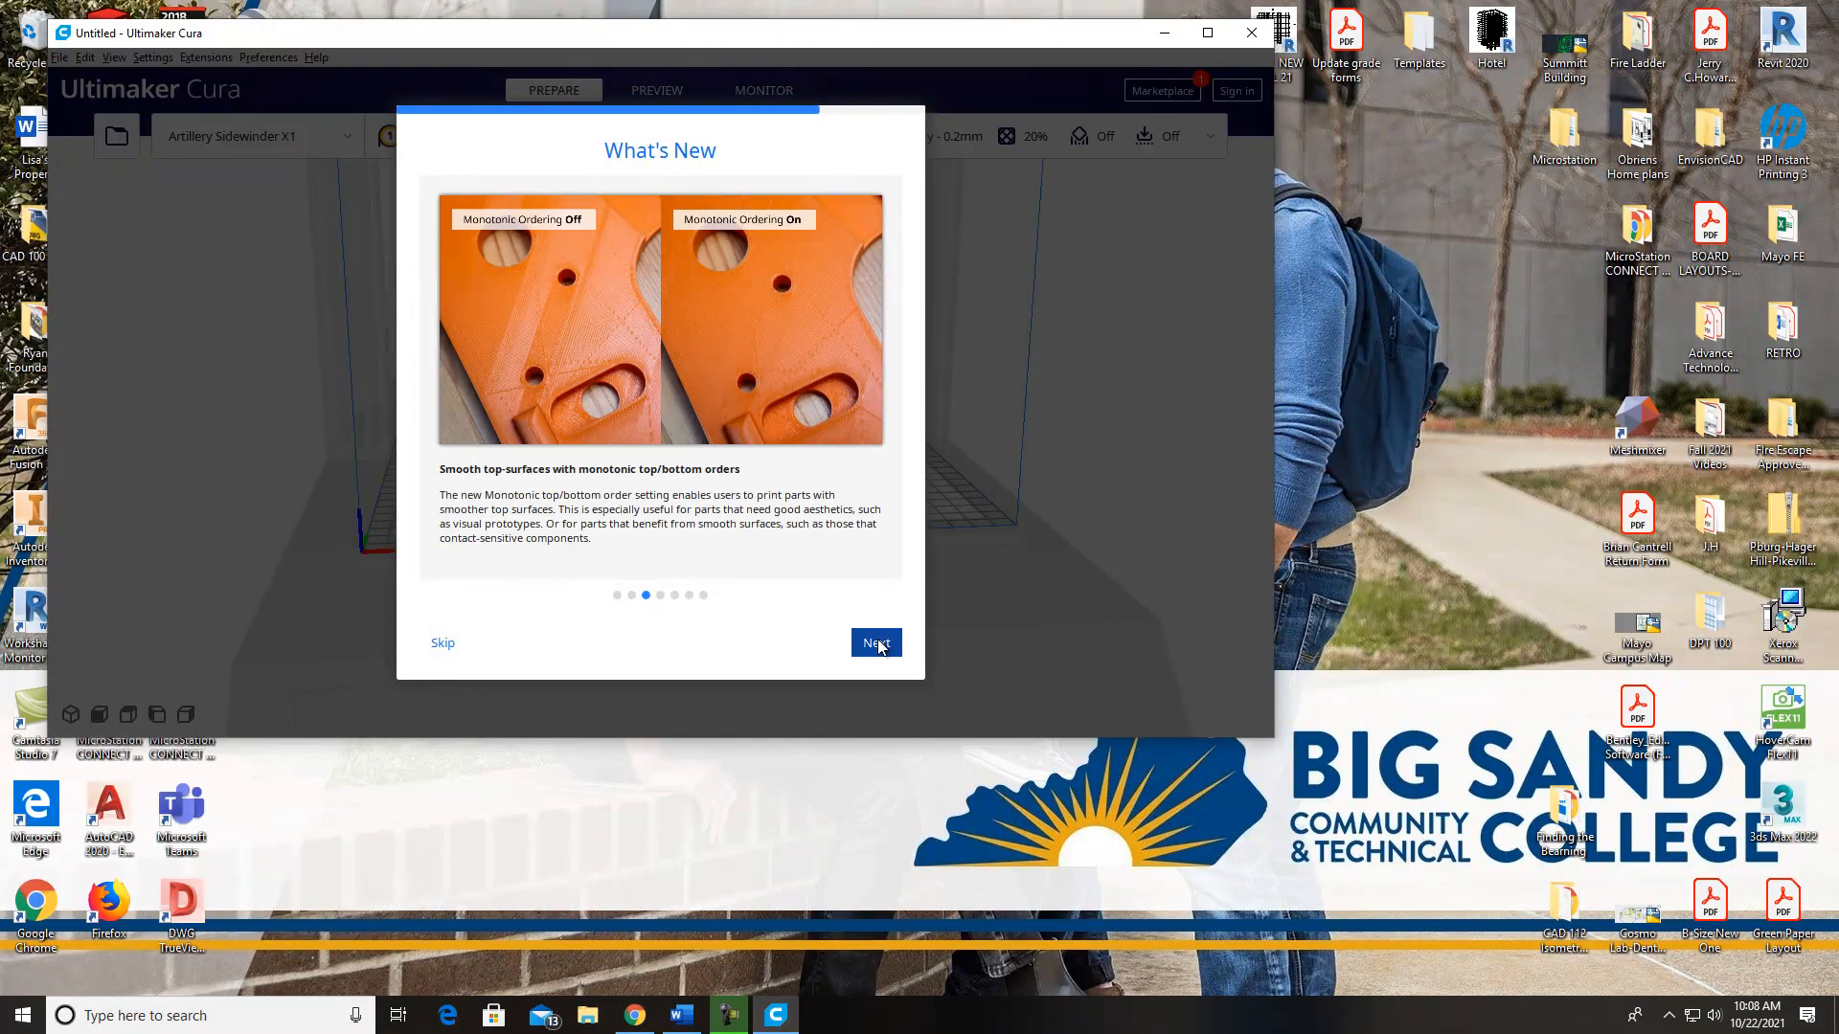
left_click(878, 645)
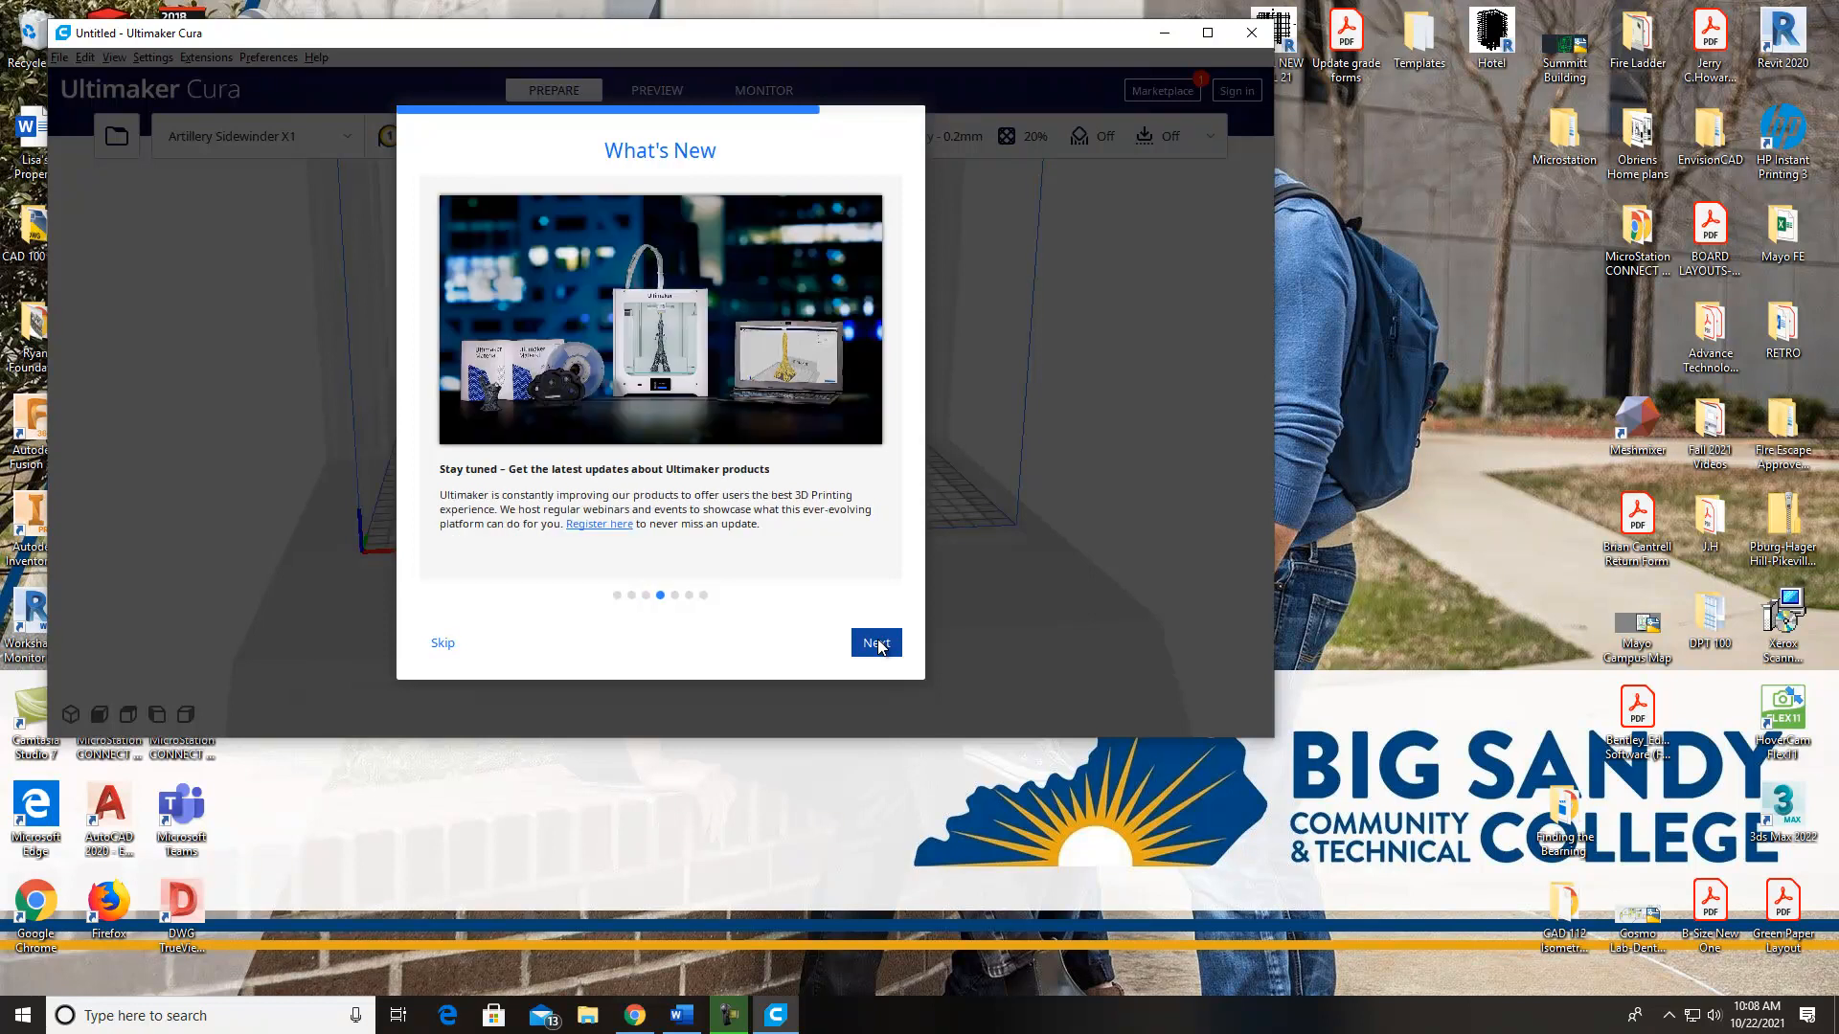
left_click(878, 645)
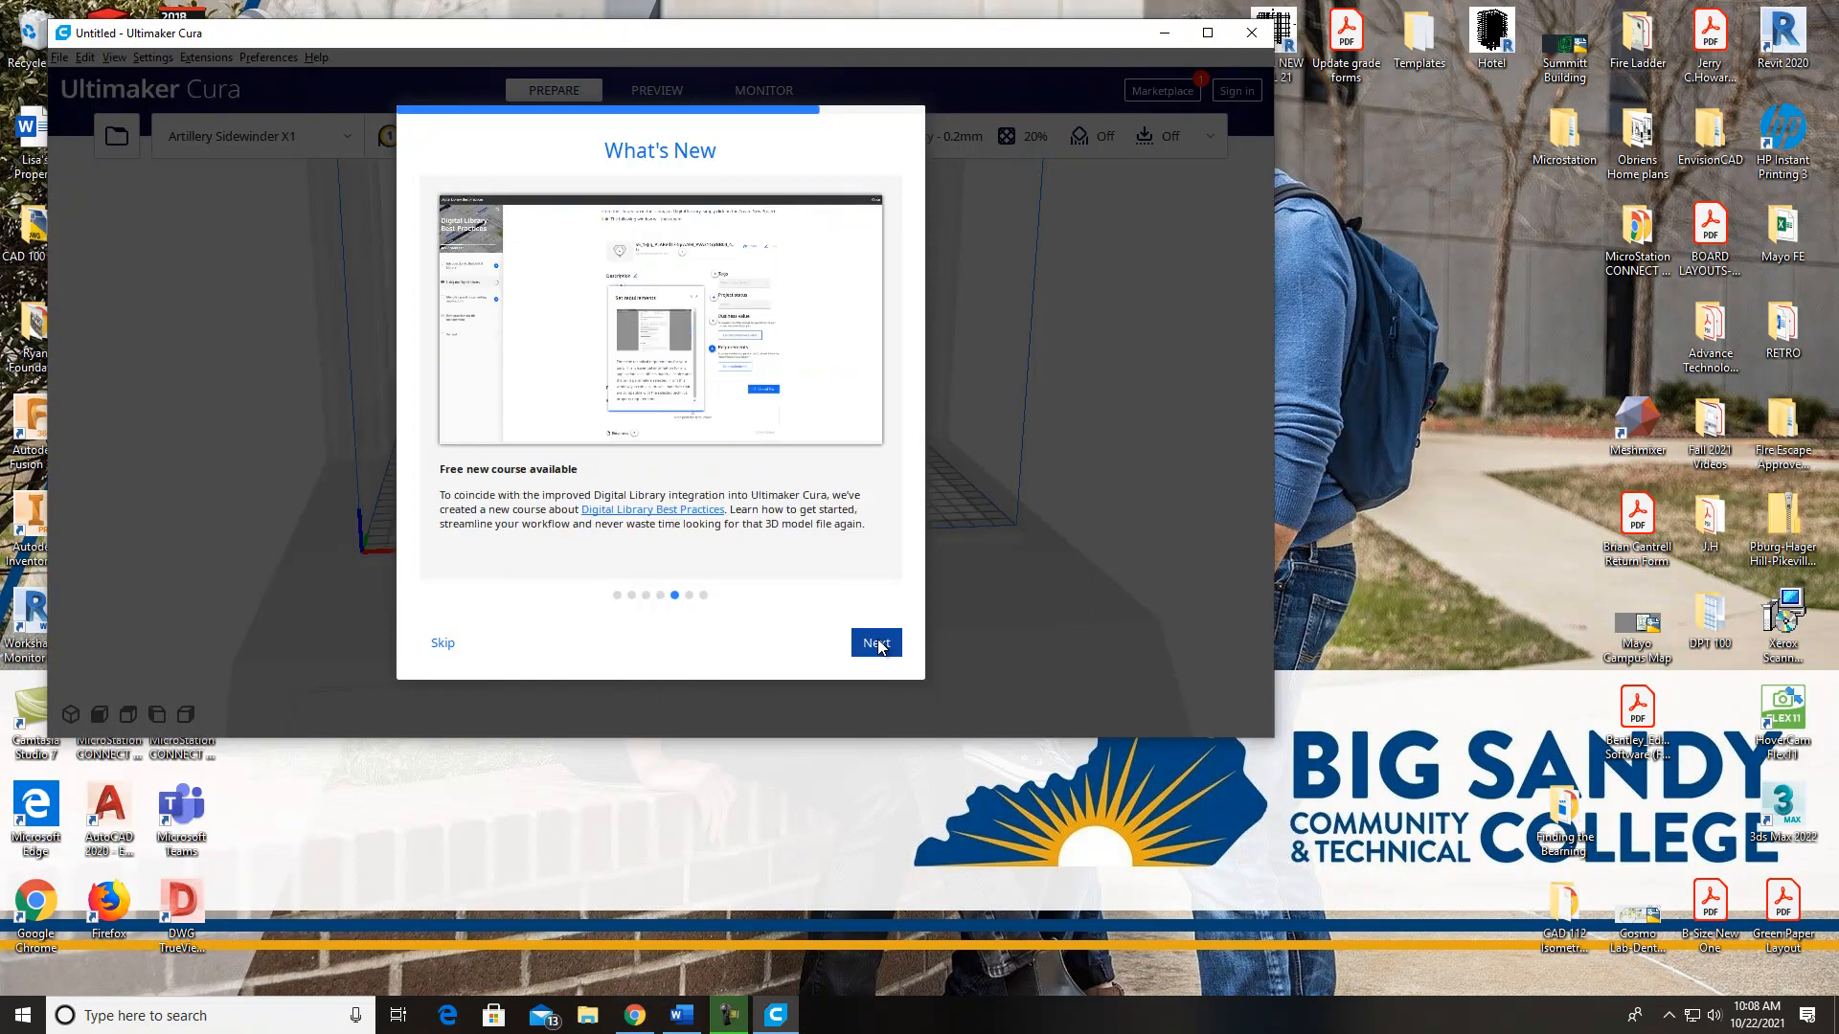
left_click(878, 645)
left_click(878, 644)
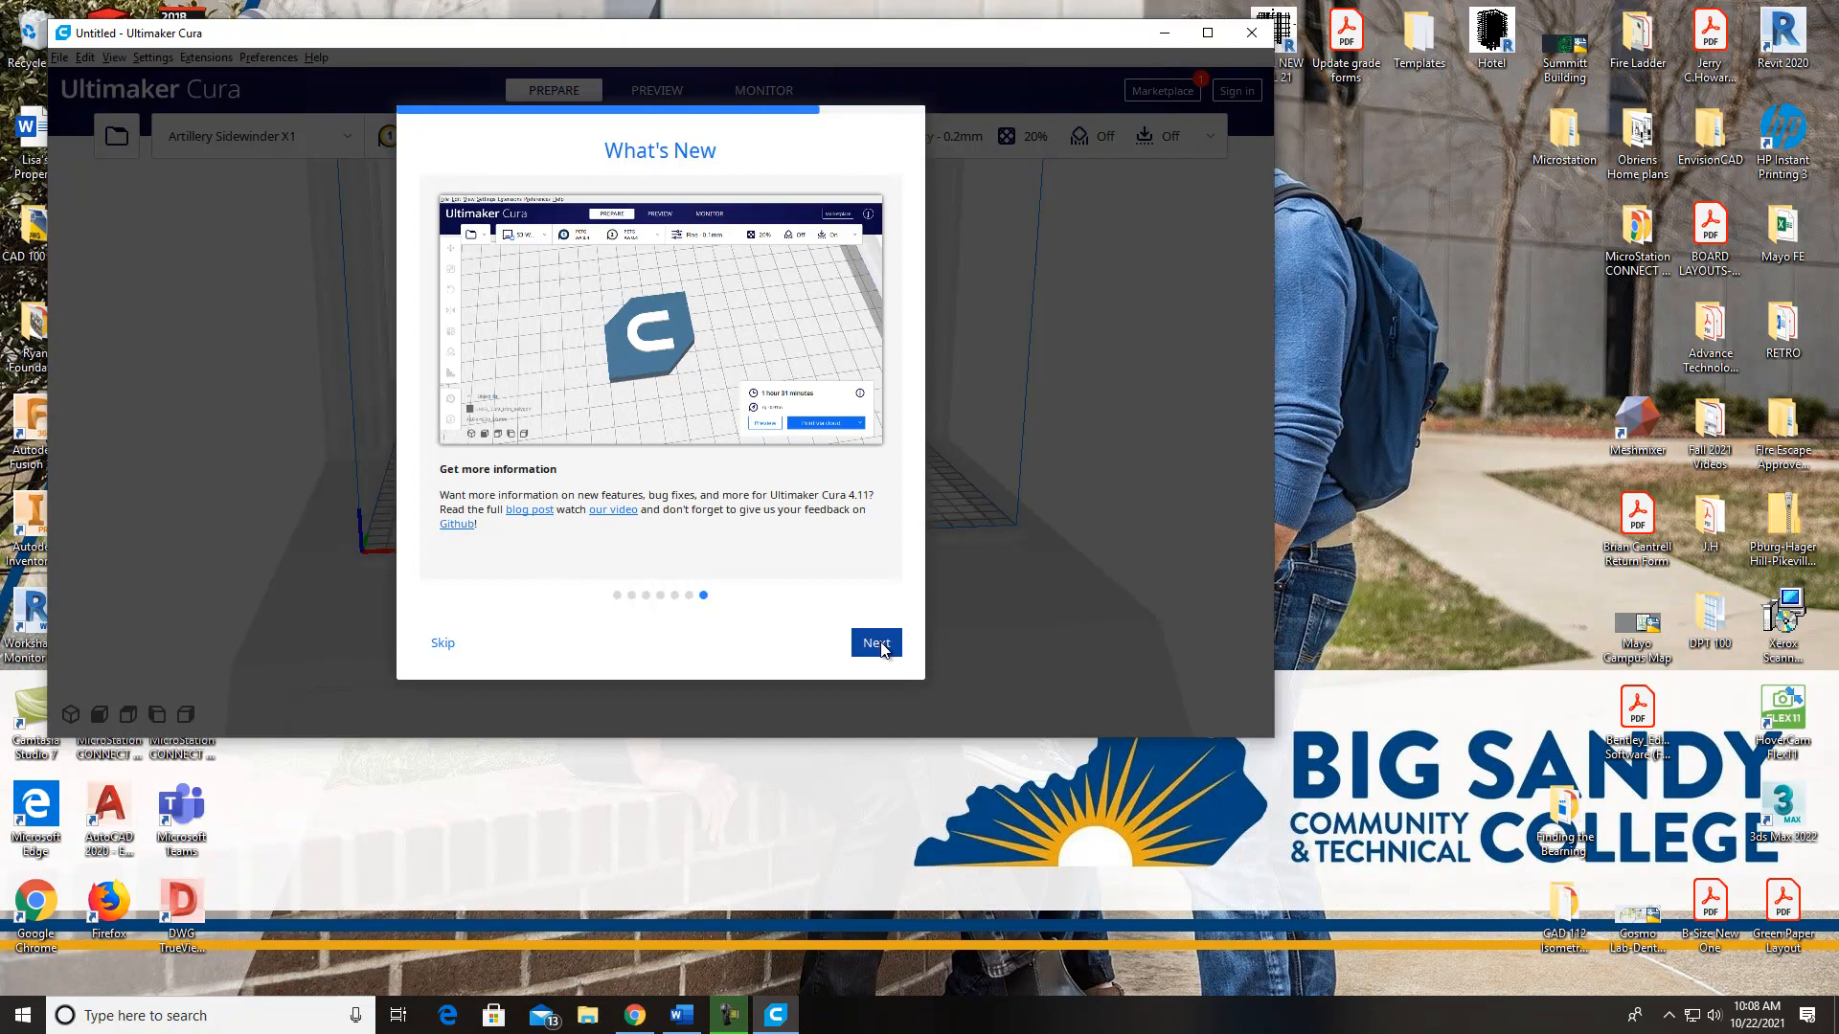
left_click(876, 645)
Examine the printer's full build volume and build plate in the 3D view
scroll(946, 412, "down", 3)
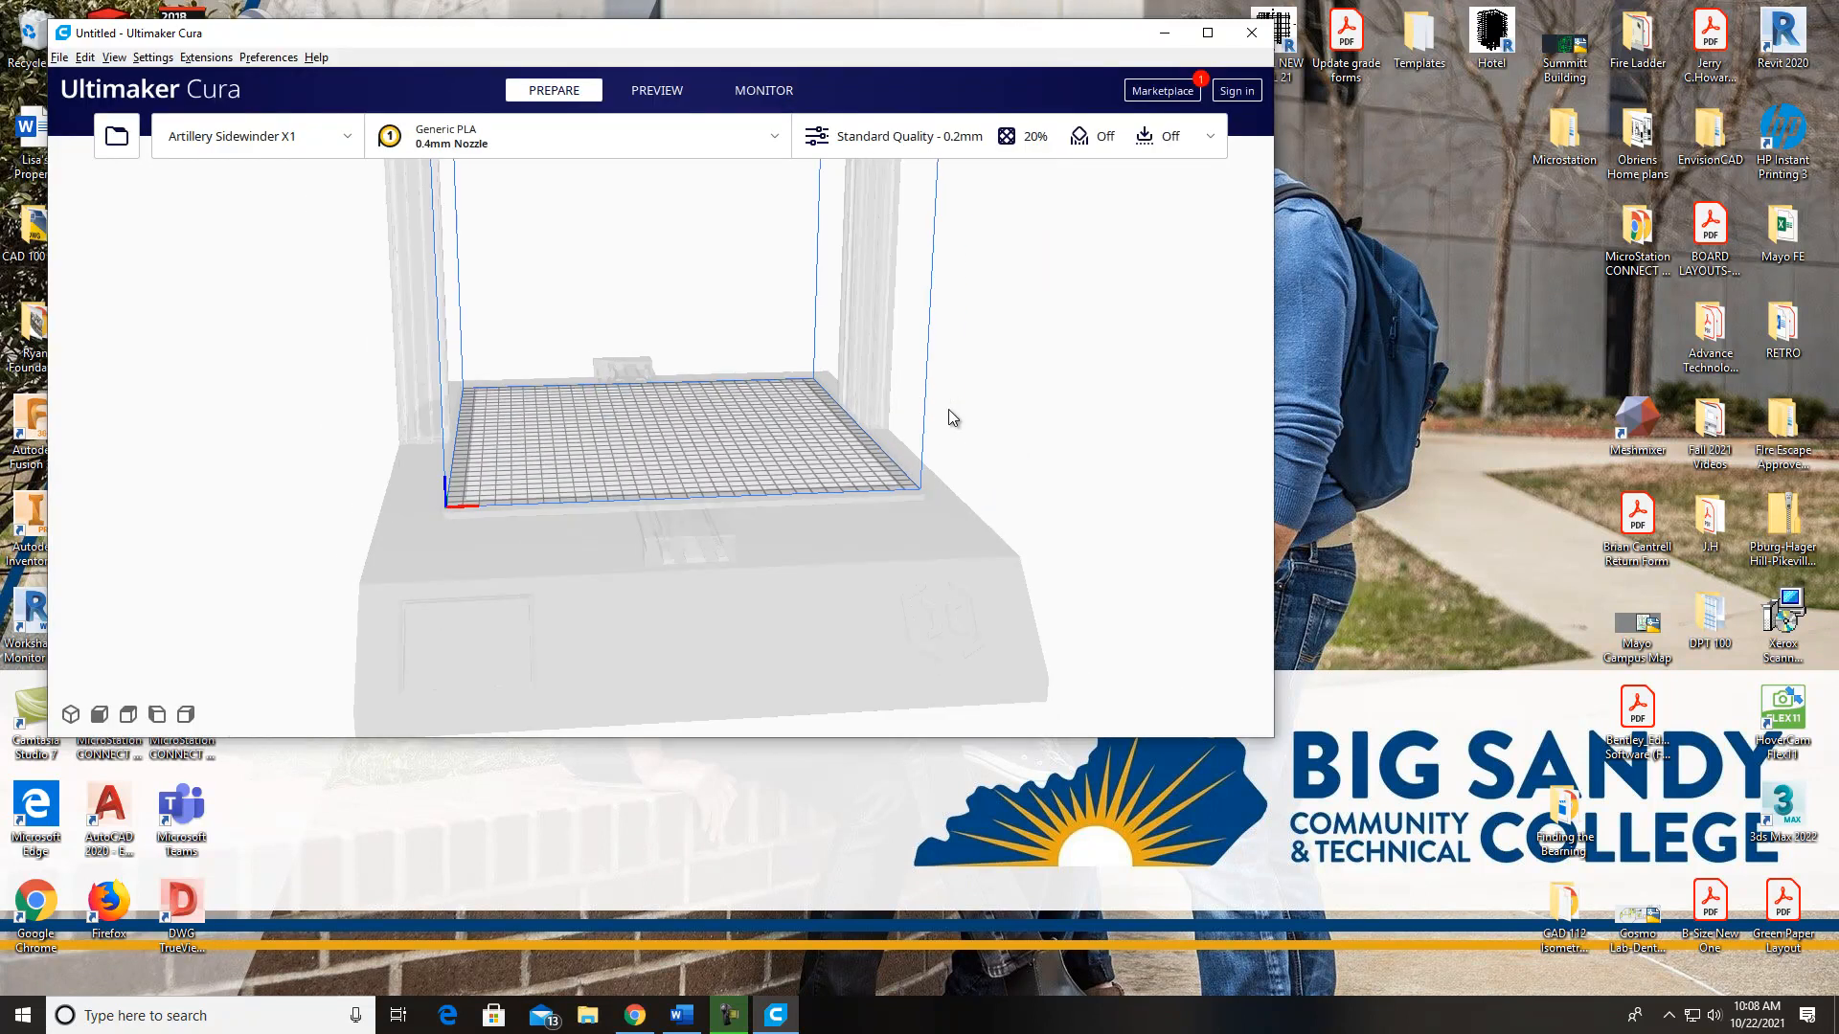
middle_click_drag(816, 531, 799, 652)
middle_click_drag(738, 464, 737, 712)
scroll(739, 519, "down", 3)
scroll(739, 519, "down", 2)
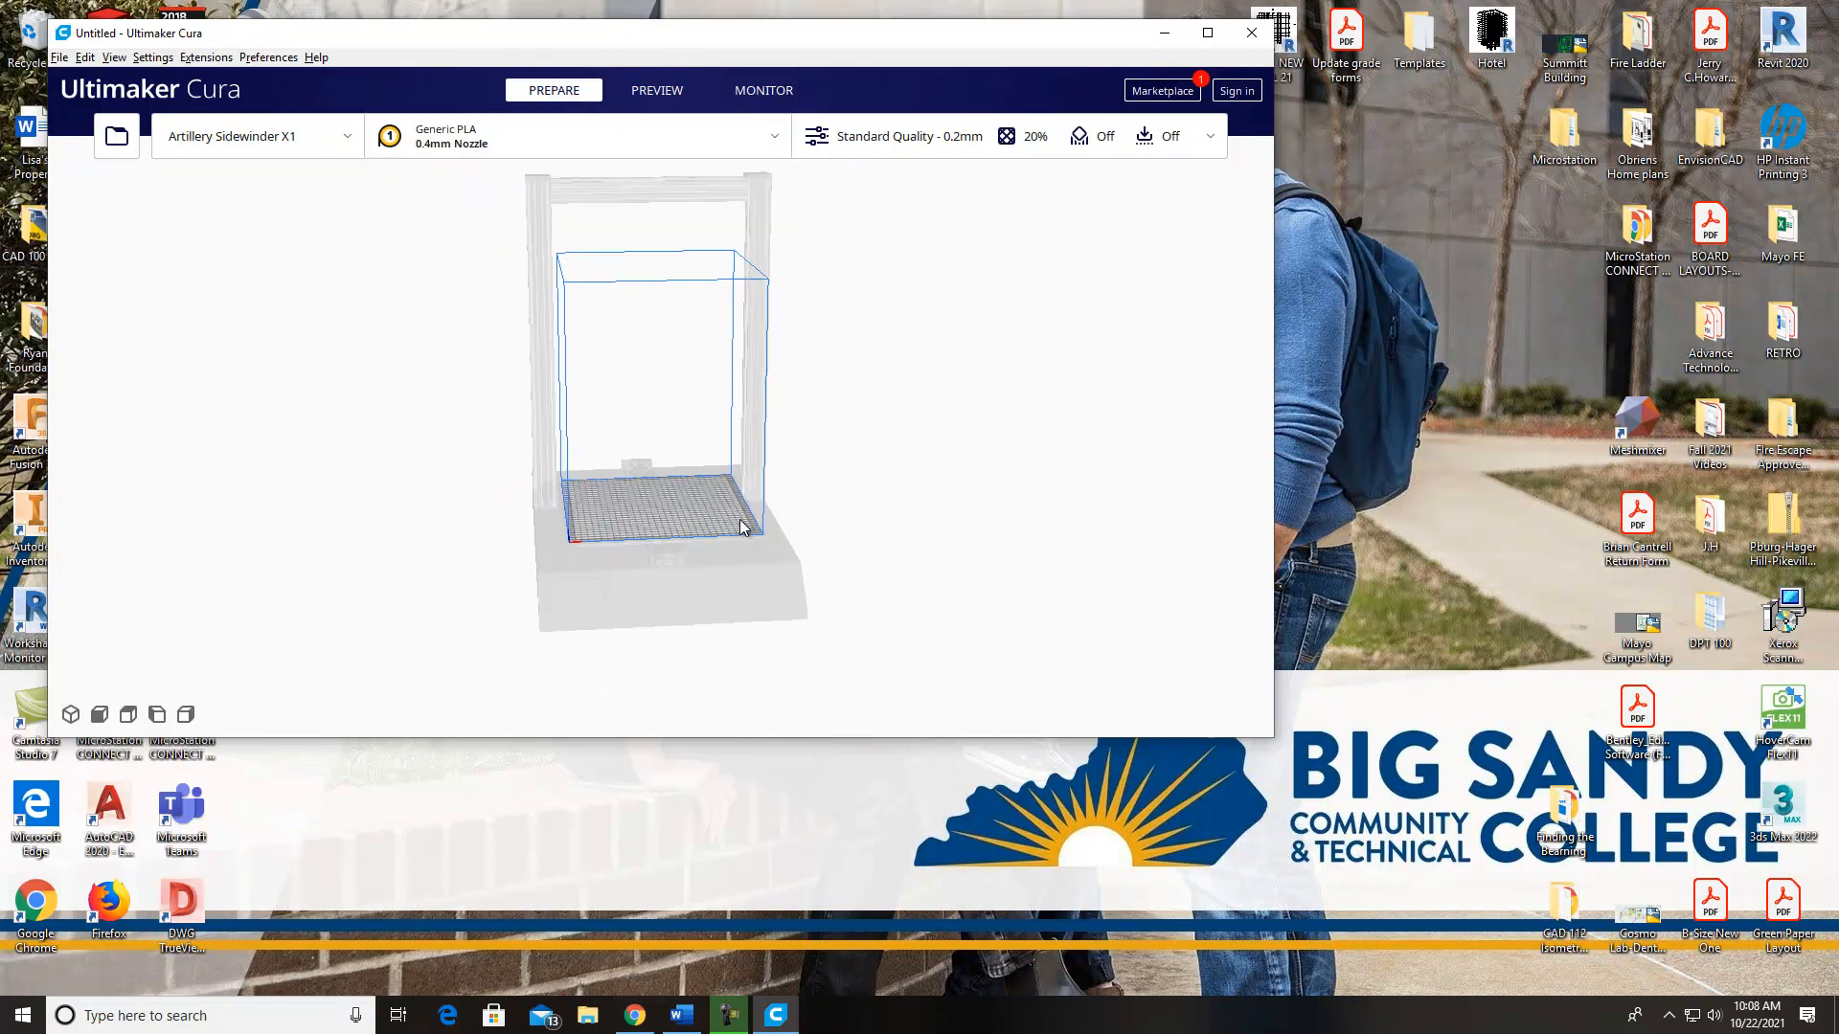
middle_click_drag(743, 507, 715, 518)
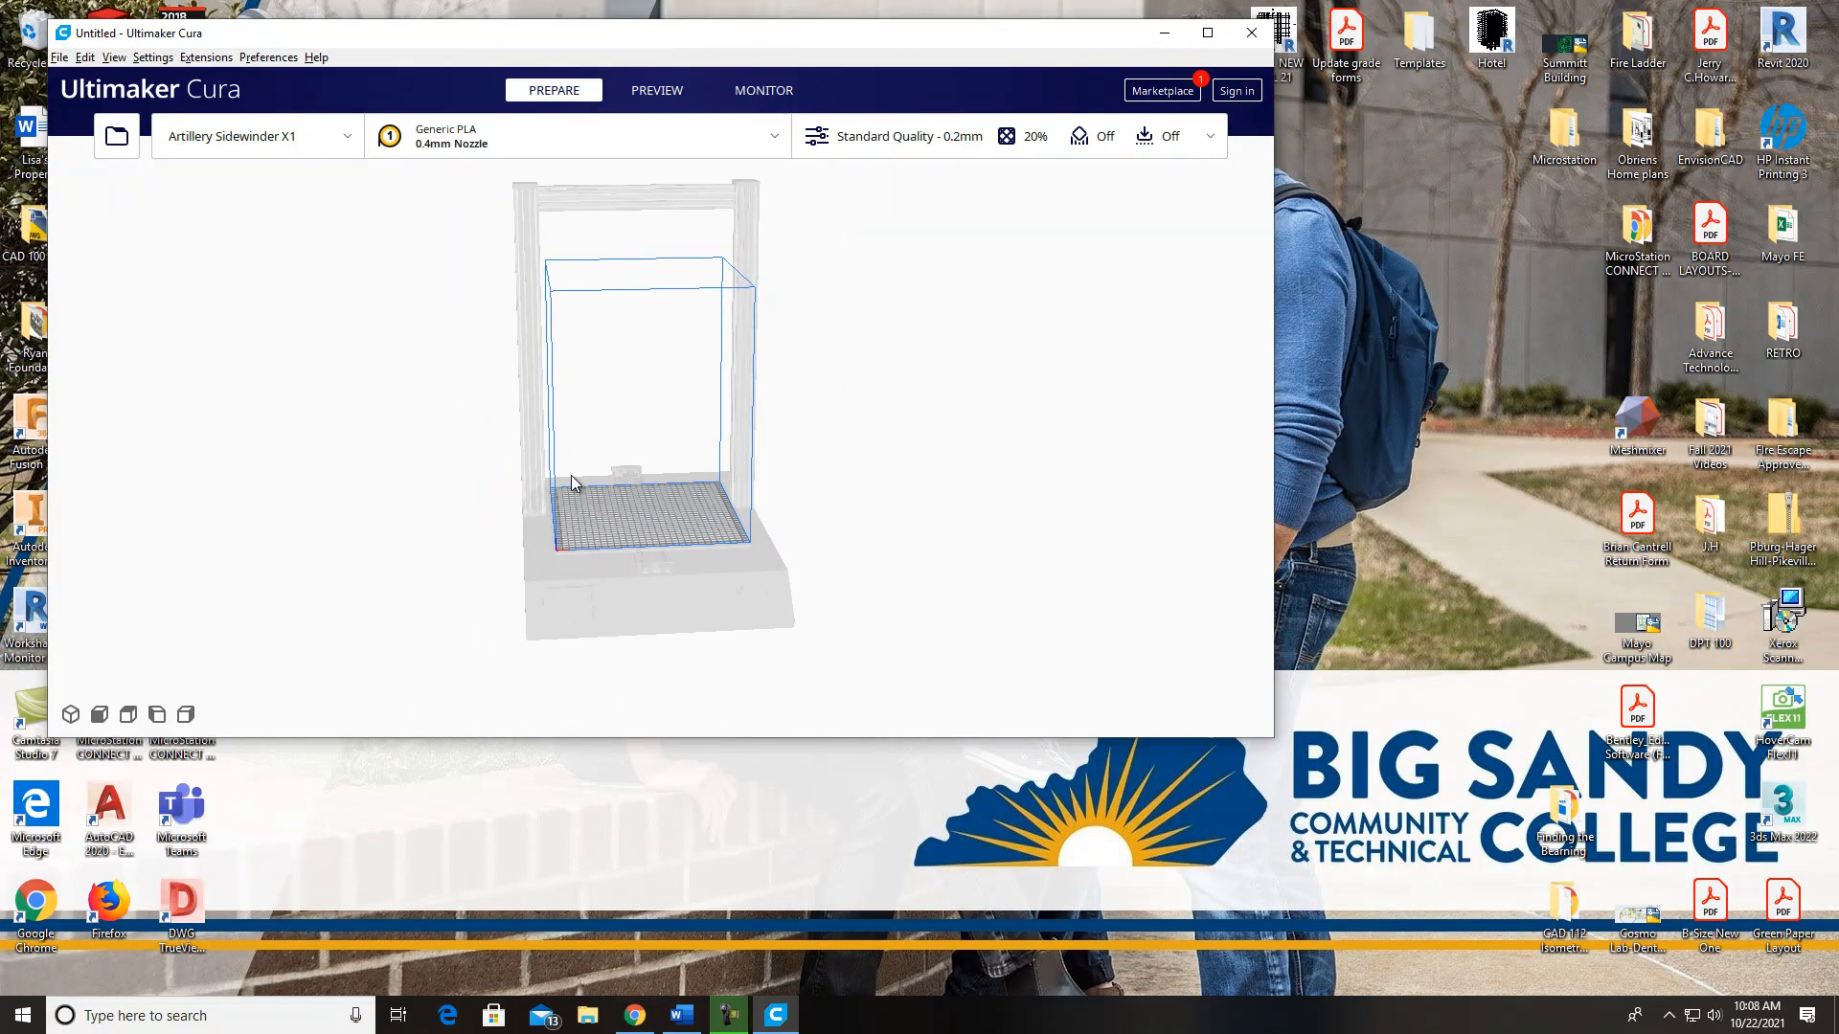